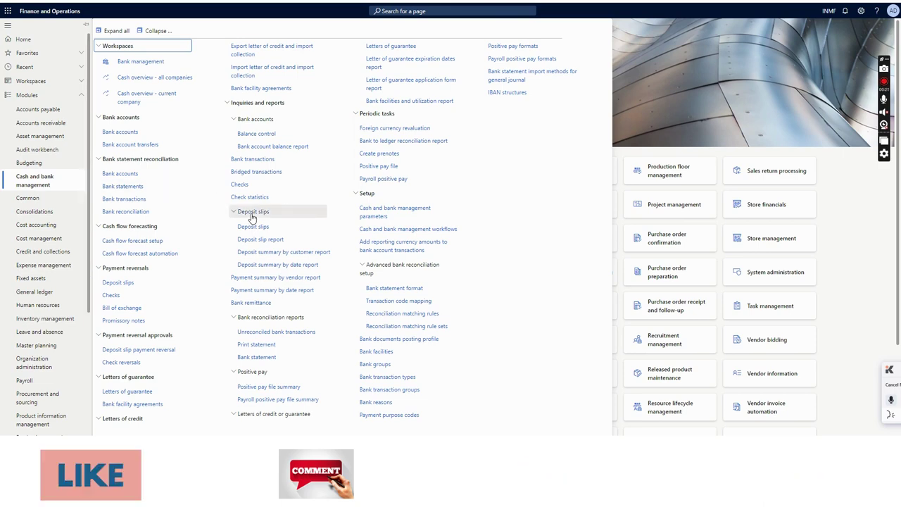
# Check the Cash and bank management parameters' number sequences and confirm Deposit slip uses Bank_93
pyautogui.click(377, 220)
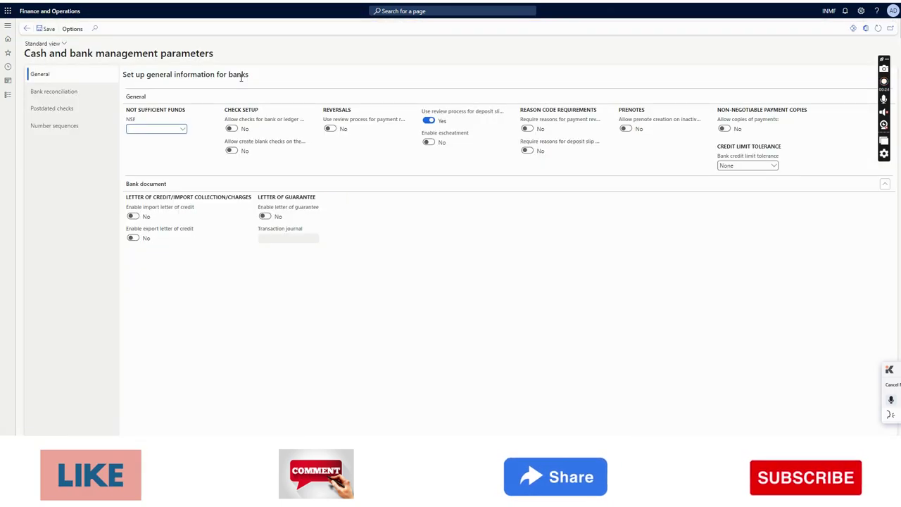
pyautogui.click(81, 131)
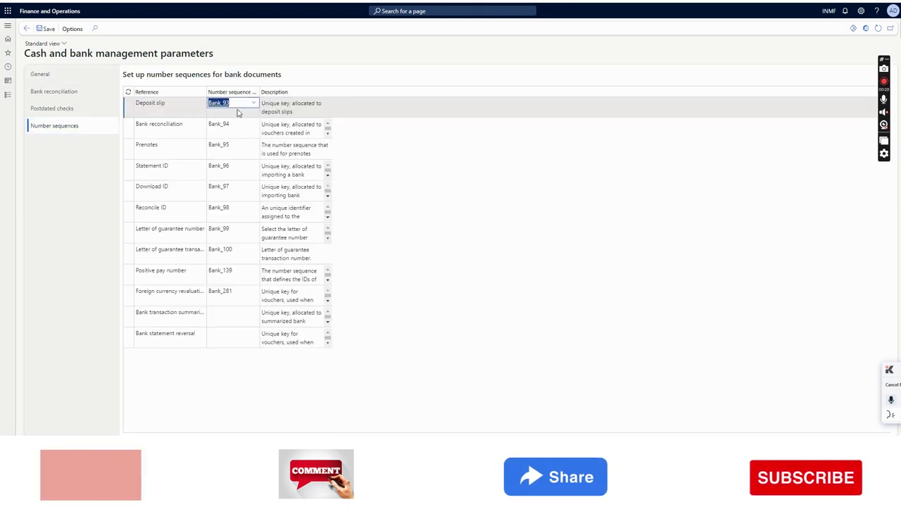
pyautogui.click(272, 109)
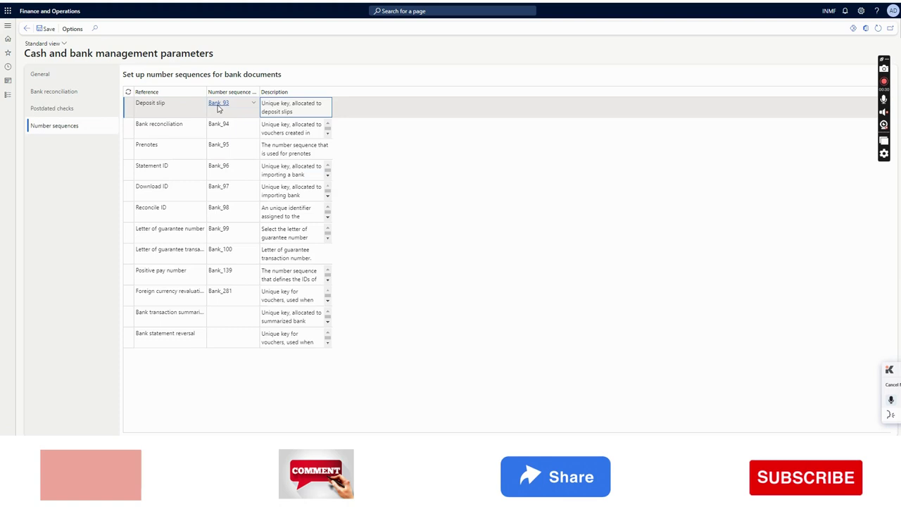
pyautogui.click(175, 101)
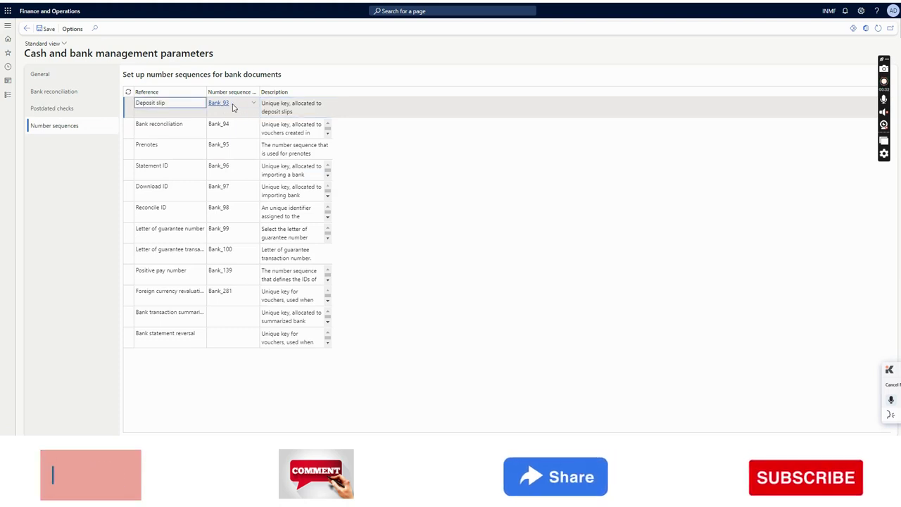
pyautogui.click(279, 105)
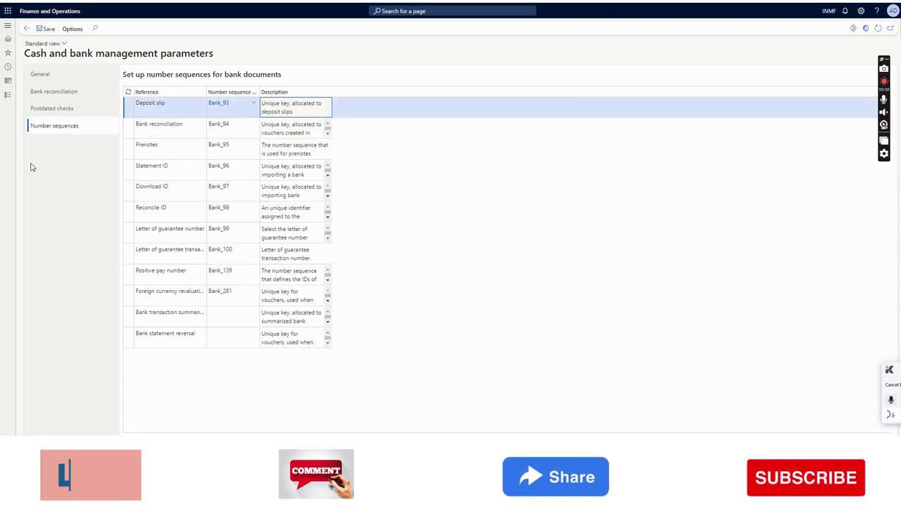
pyautogui.click(8, 95)
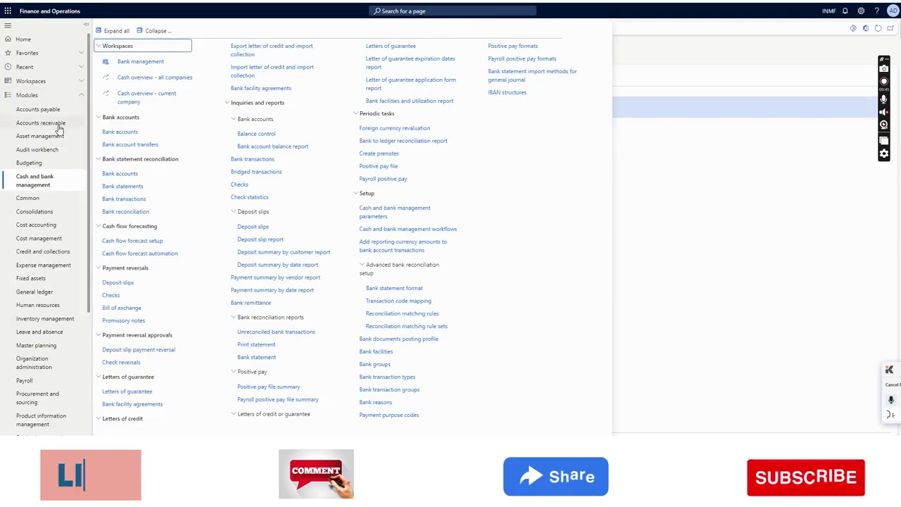
# Create a new Accounts receivable customer payment journal named CUSTP and go to its lines
pyautogui.click(60, 125)
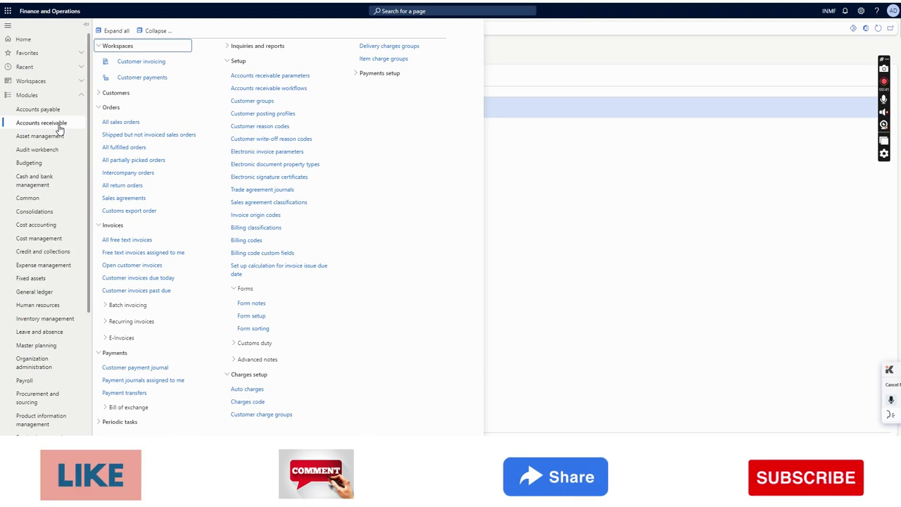
pyautogui.click(141, 368)
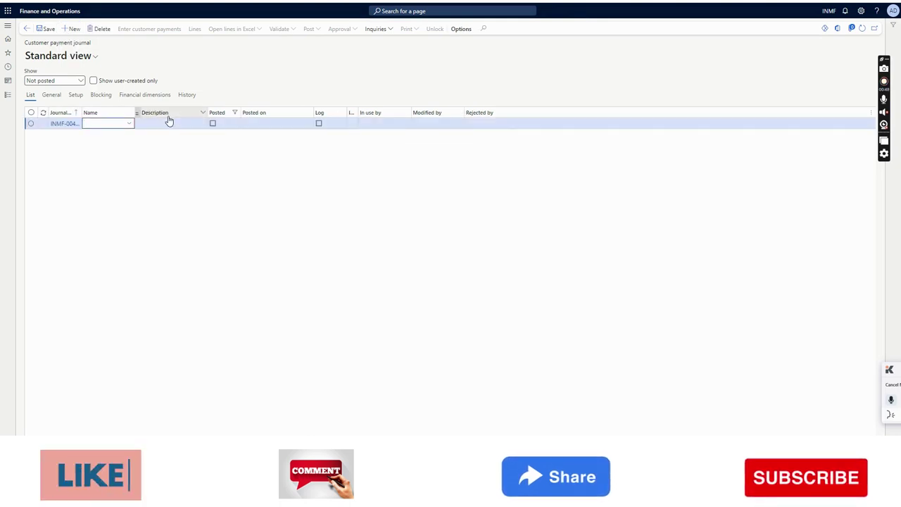
pyautogui.press('Return')
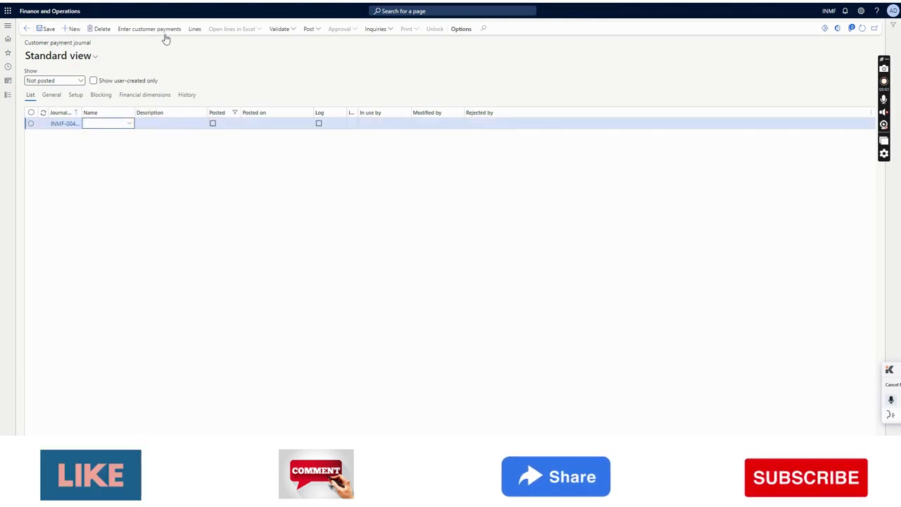
pyautogui.click(196, 30)
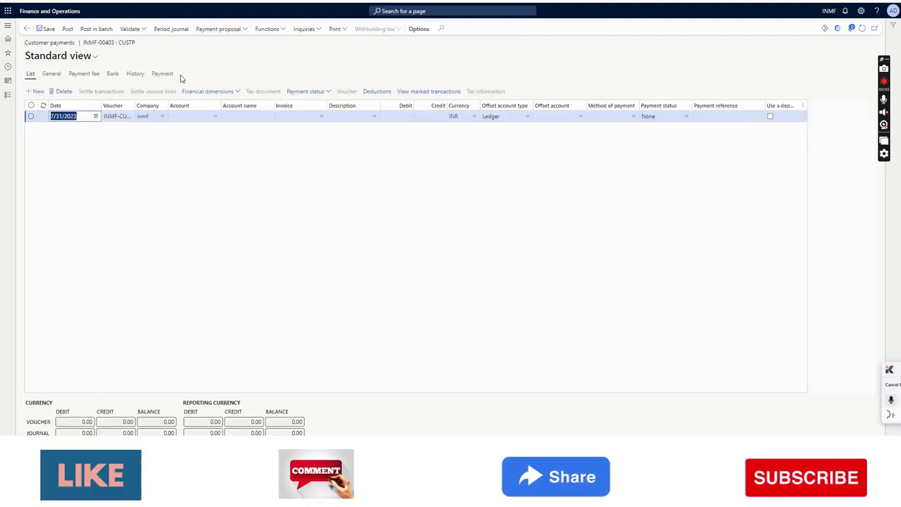
# Enter the Wingtip Toys India Ltd. customer account with a 7999 credit on the payment line
pyautogui.click(216, 120)
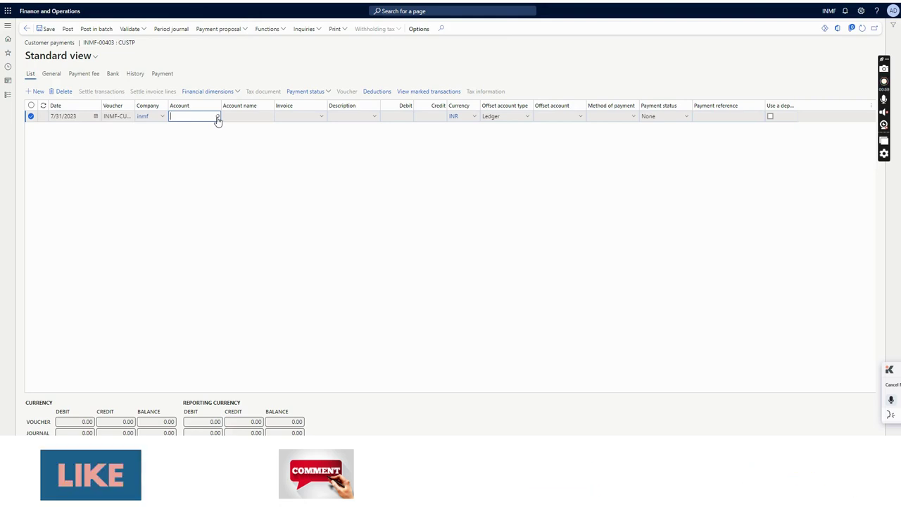
pyautogui.click(218, 117)
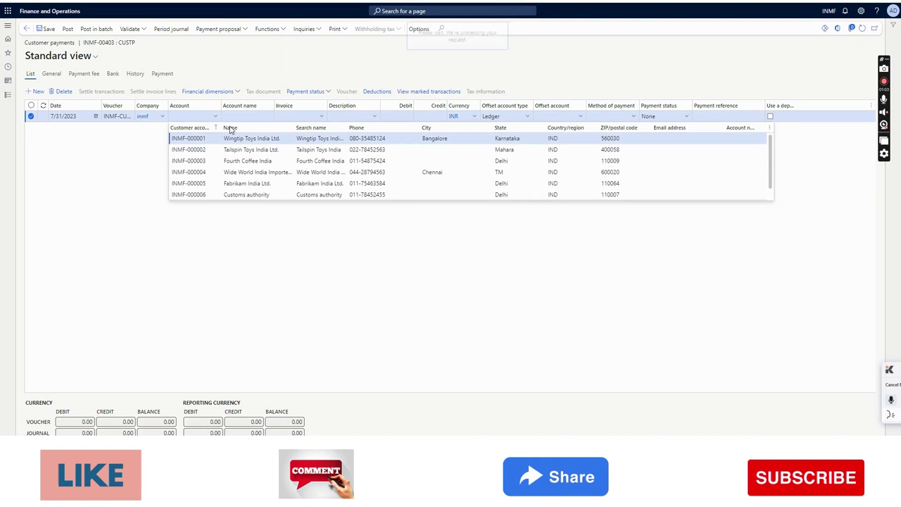
pyautogui.press('Escape')
pyautogui.click(247, 117)
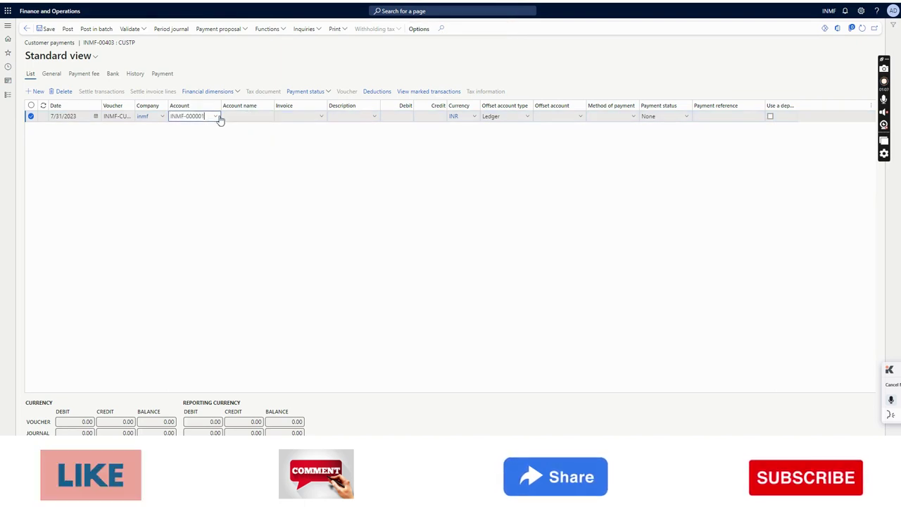
pyautogui.press('Tab')
pyautogui.press('Tab')
pyautogui.press('Tab')
pyautogui.press('Tab')
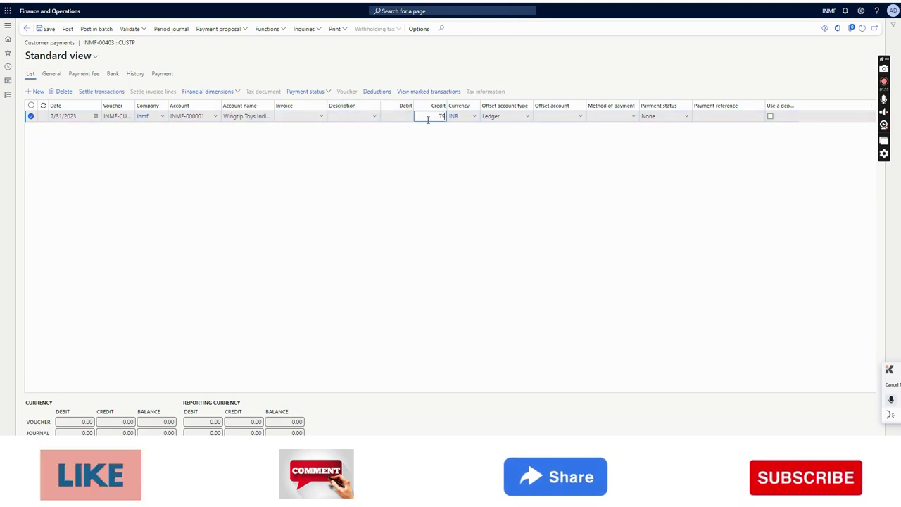
pyautogui.write('7999')
pyautogui.press('Tab')
pyautogui.press('Tab')
pyautogui.press('Tab')
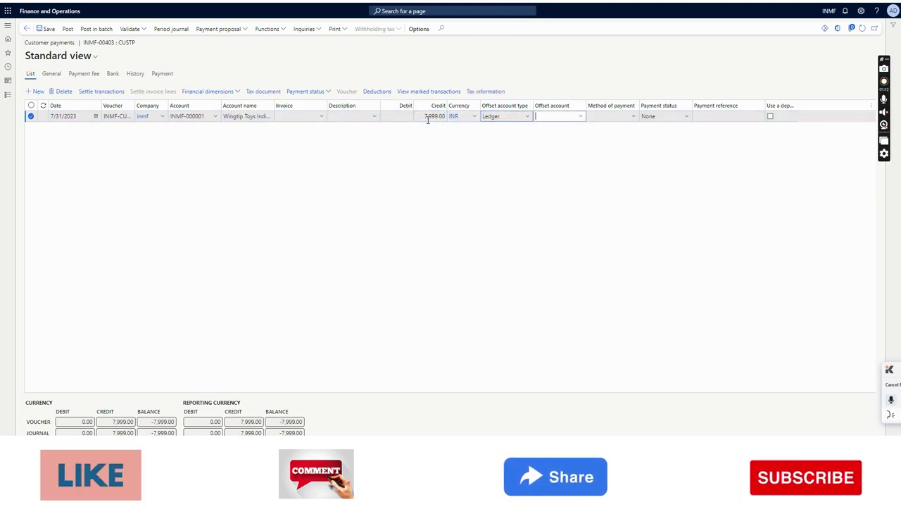
# Set the offset account type to Bank and bring up the available bank accounts
pyautogui.click(526, 118)
pyautogui.click(499, 213)
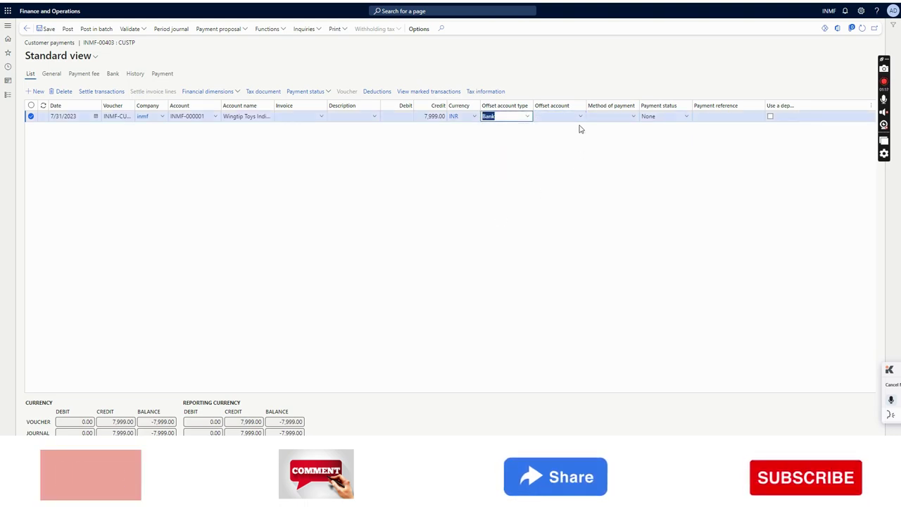
pyautogui.click(579, 117)
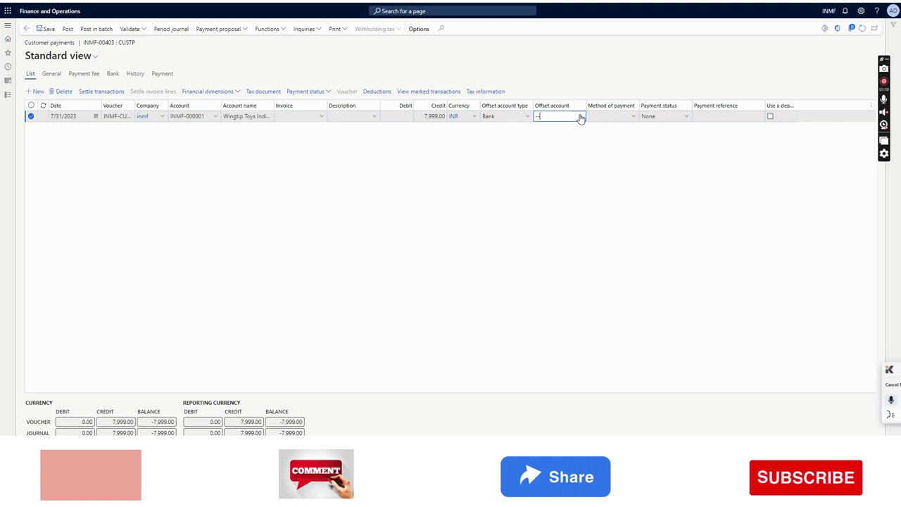
pyautogui.click(545, 56)
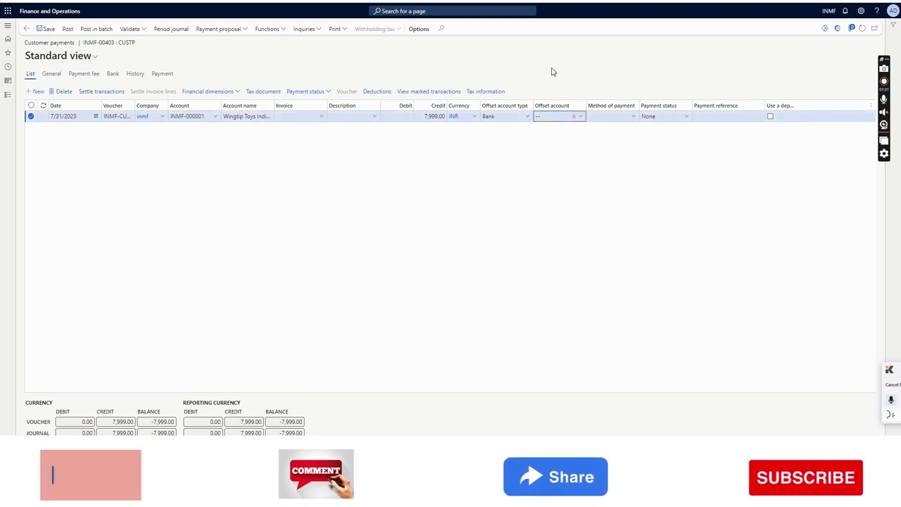
pyautogui.press('BackSpace')
pyautogui.press('BackSpace')
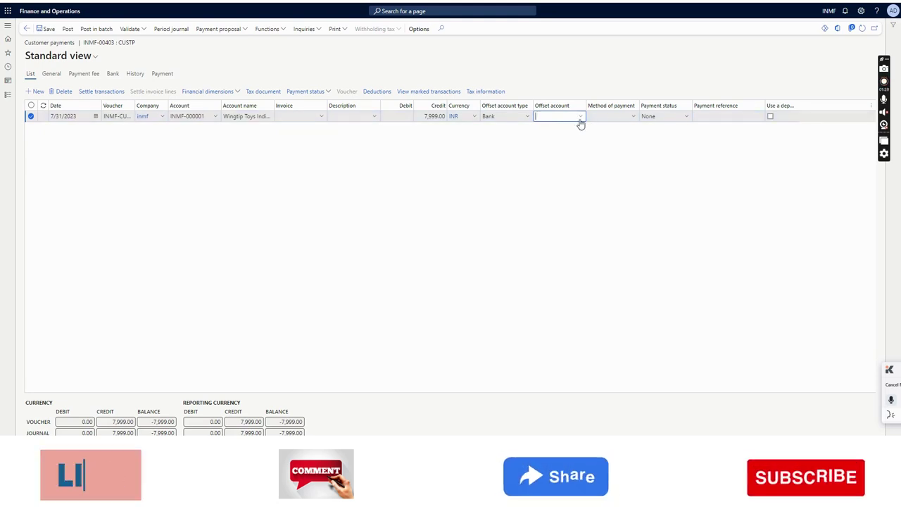
pyautogui.click(582, 117)
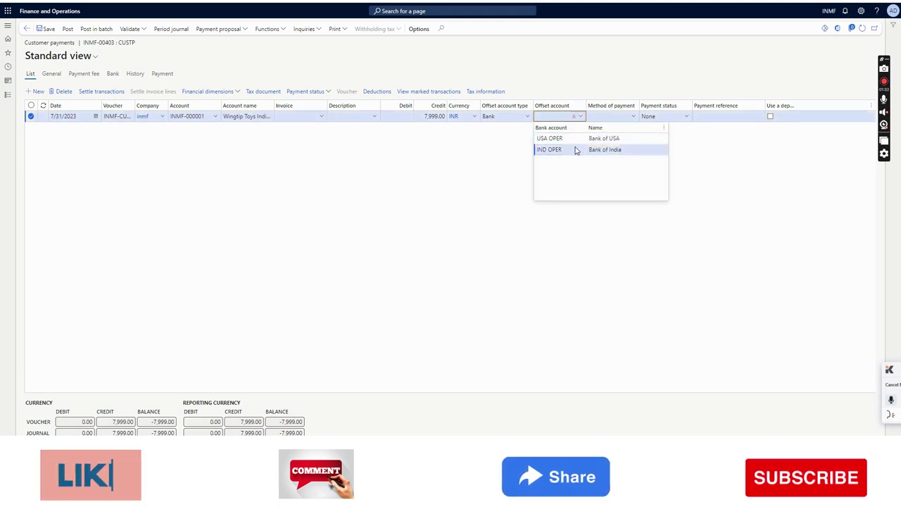
# Set the line's offset account to the IND OPER bank account, balancing the voucher at 0.00
pyautogui.click(575, 150)
pyautogui.hotkey('alt', 'f')
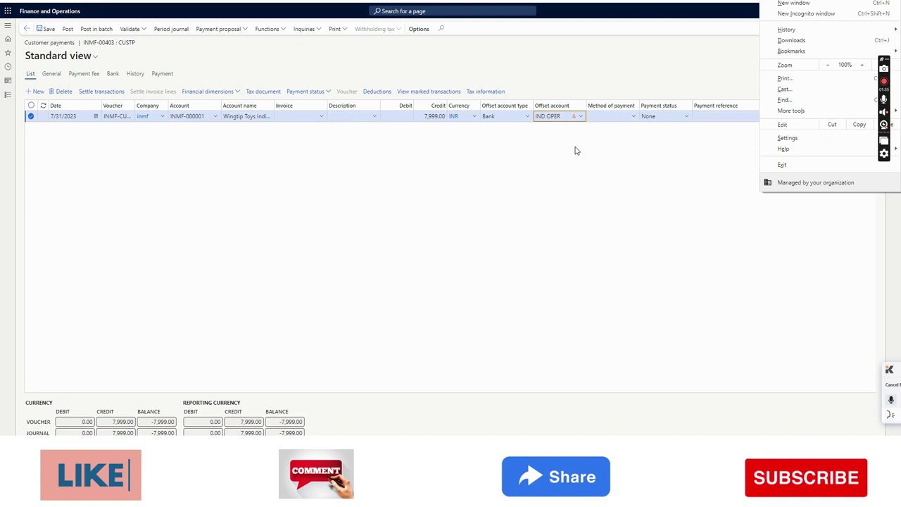
pyautogui.click(679, 83)
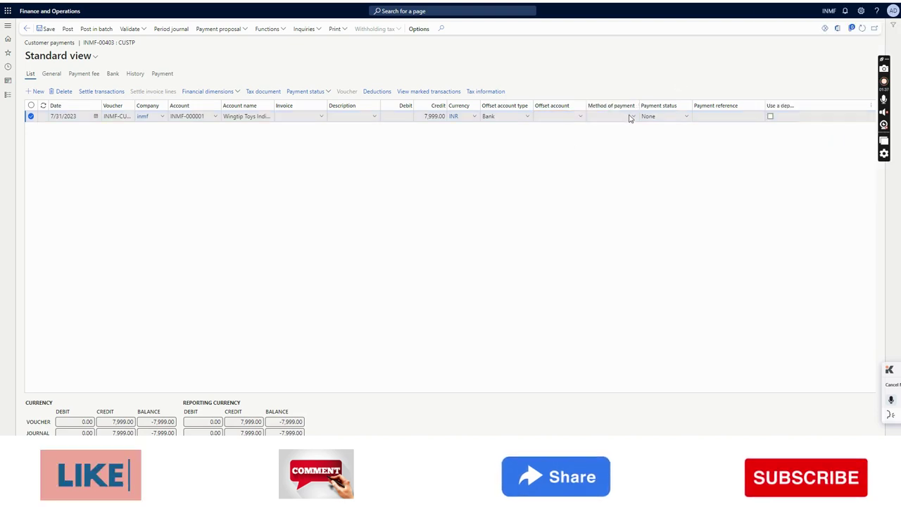
pyautogui.click(630, 117)
pyautogui.click(577, 119)
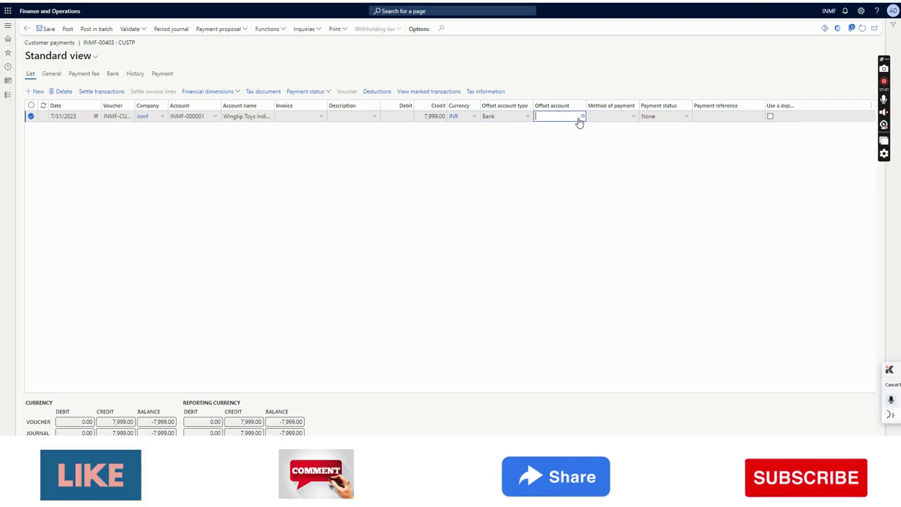
pyautogui.click(580, 118)
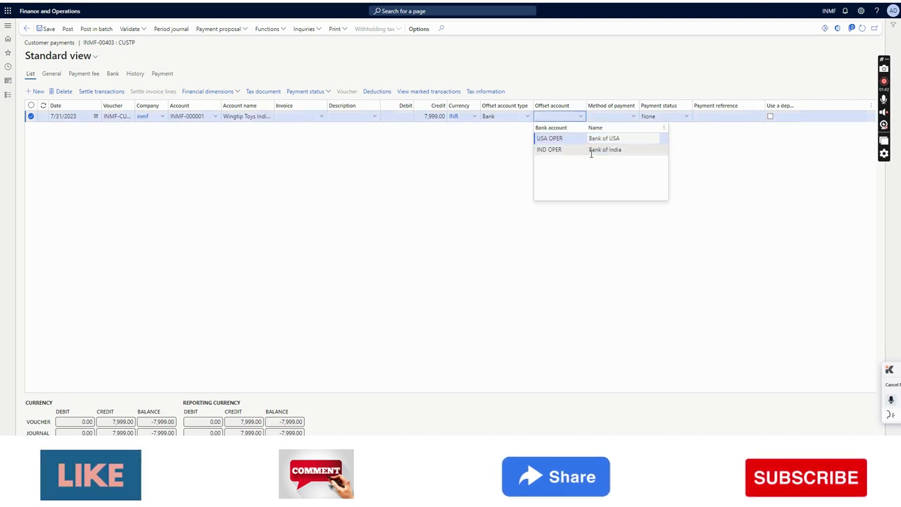
pyautogui.click(591, 151)
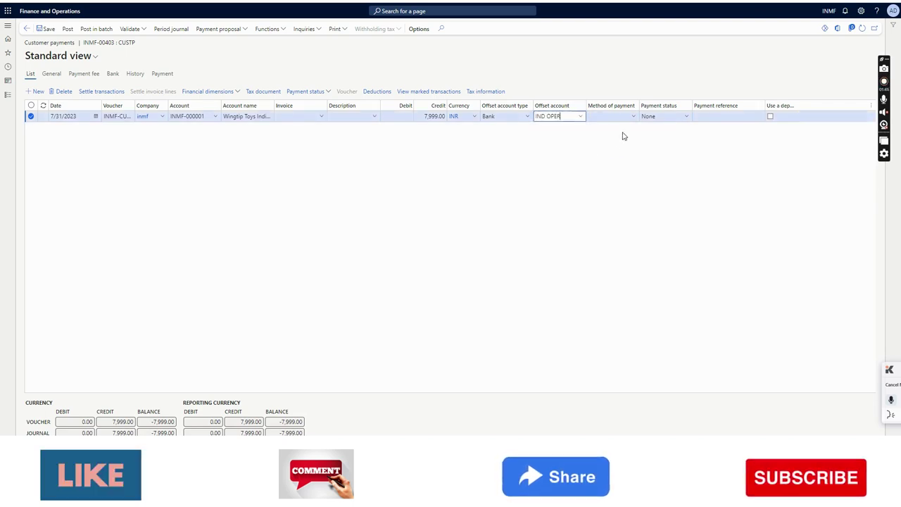
pyautogui.click(629, 117)
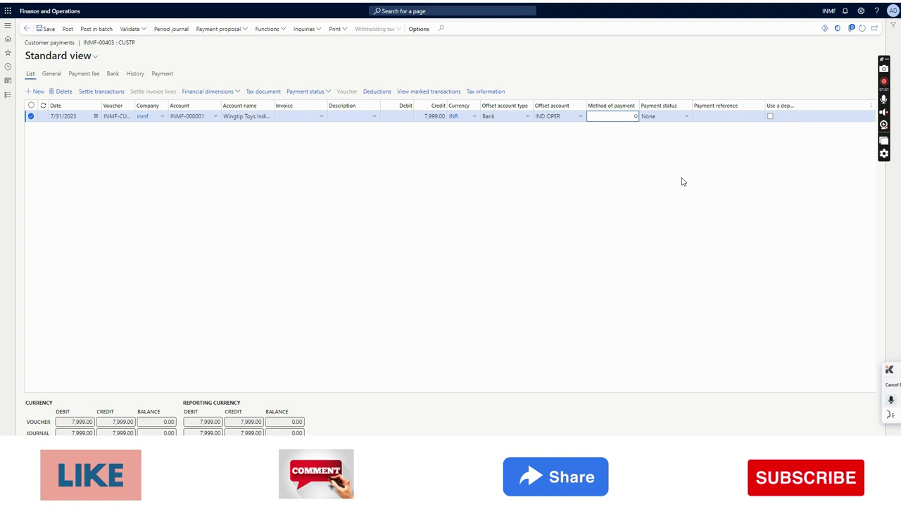
pyautogui.click(700, 117)
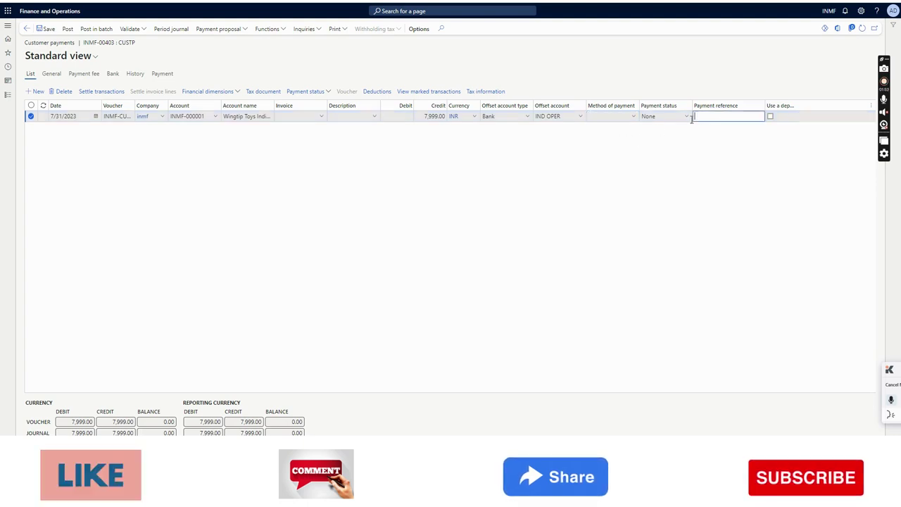
pyautogui.click(632, 118)
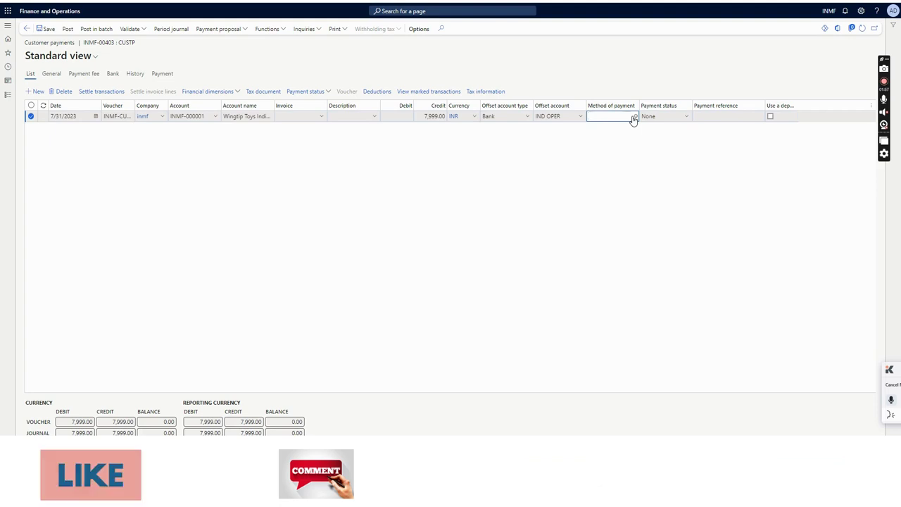
# Set the method of payment to CHK and the payment reference to 187655
pyautogui.click(633, 118)
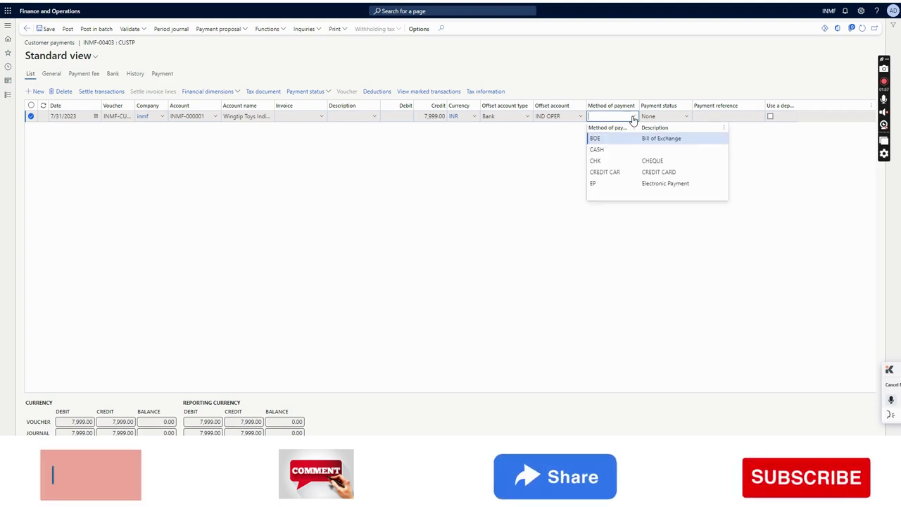
pyautogui.click(659, 162)
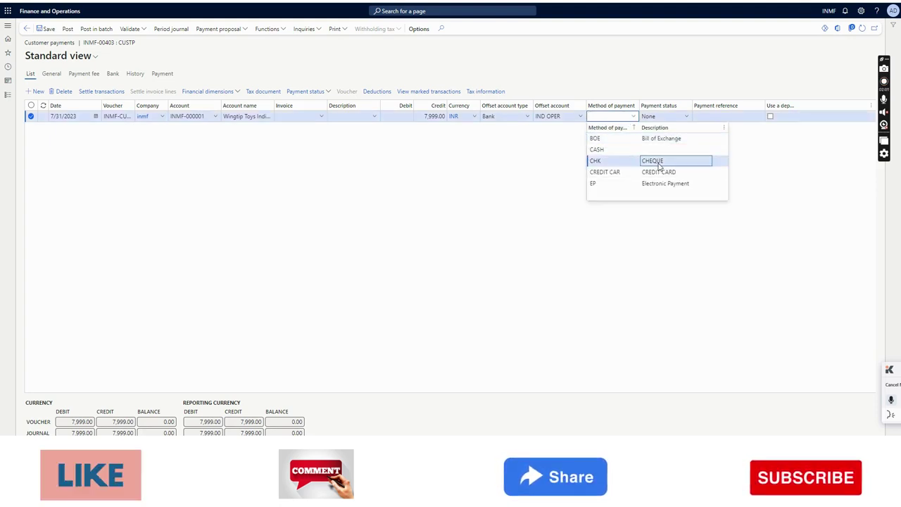
pyautogui.click(658, 167)
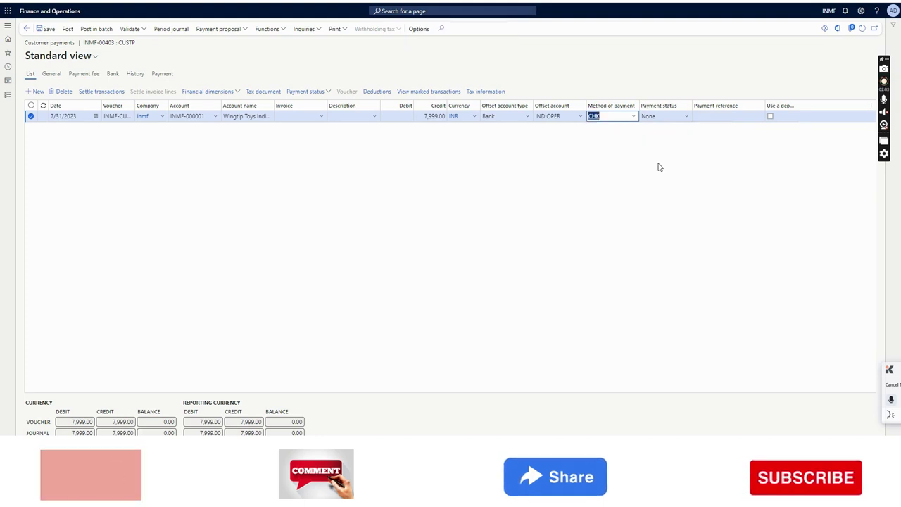
pyautogui.click(726, 119)
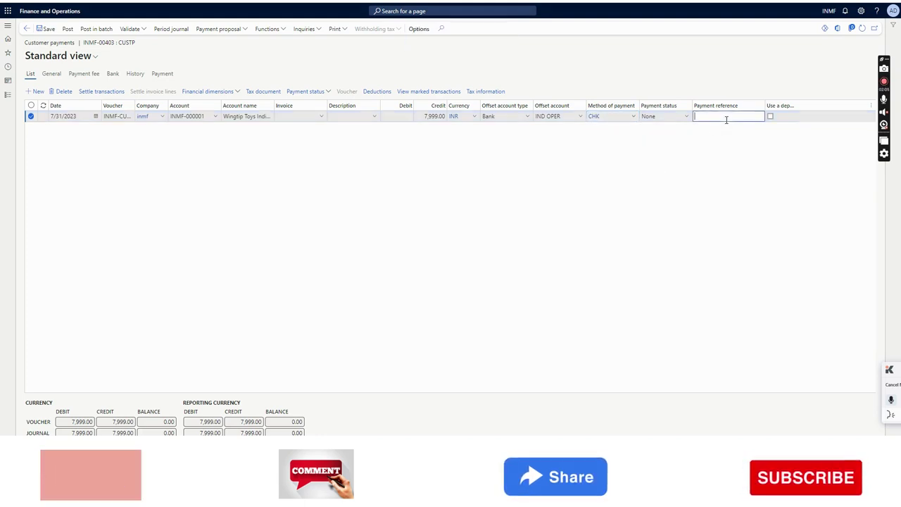
pyautogui.write('187655')
pyautogui.press('Tab')
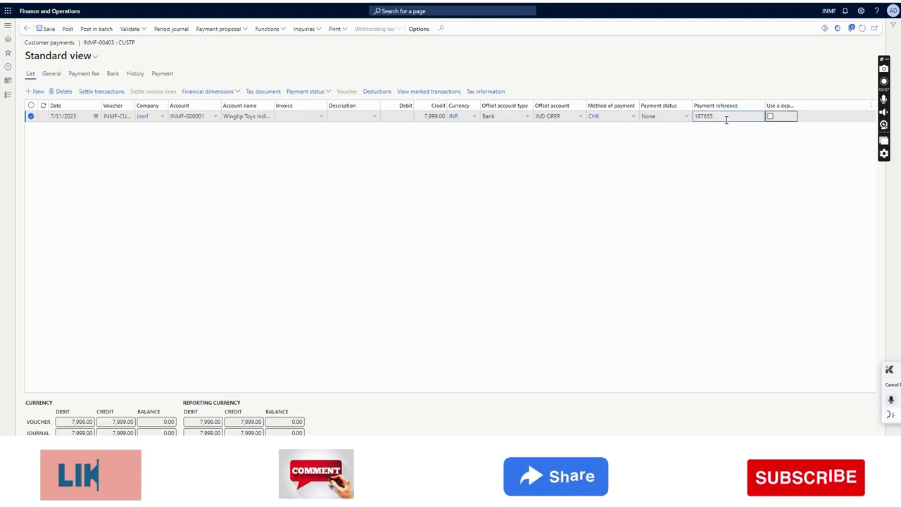
# Widen the 'Use a deposit slip' column, tick it on the line, and save
pyautogui.doubleClick(798, 105)
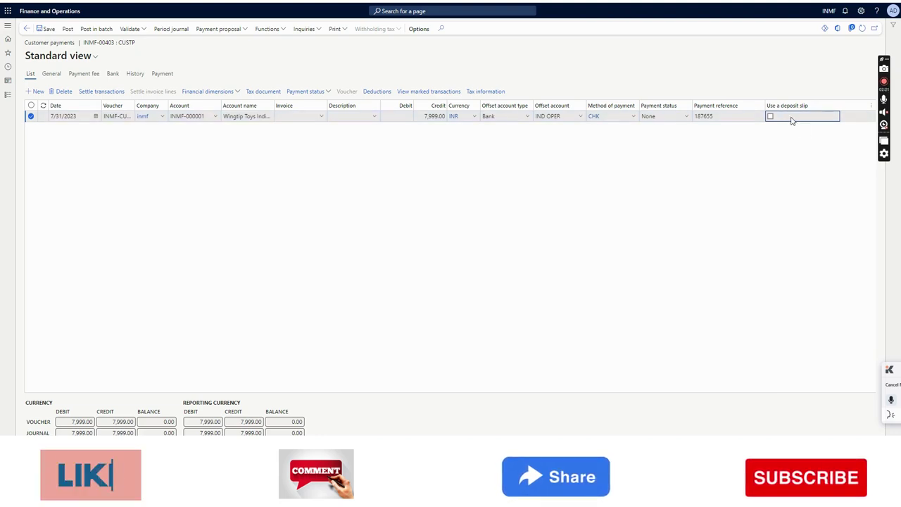
pyautogui.click(770, 117)
pyautogui.click(47, 29)
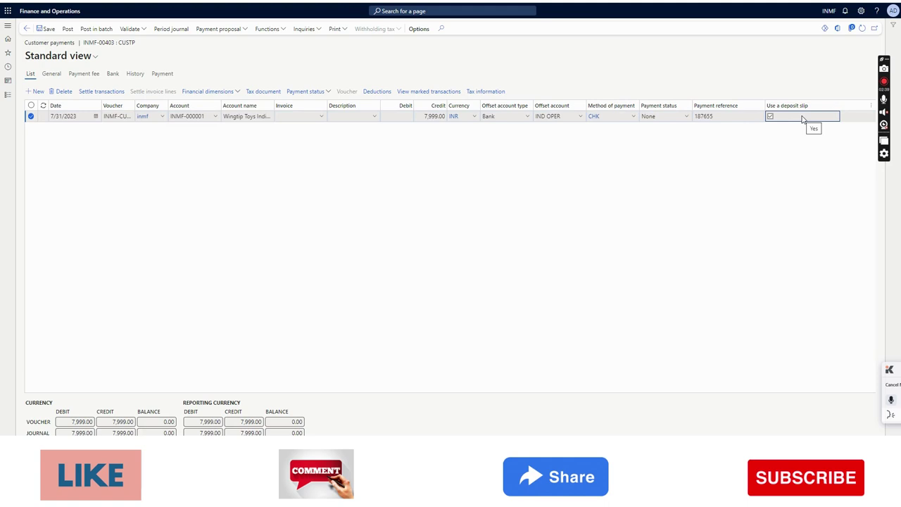
# Post the CUSTP customer payment journal and look over the Print menu's report options
pyautogui.click(68, 31)
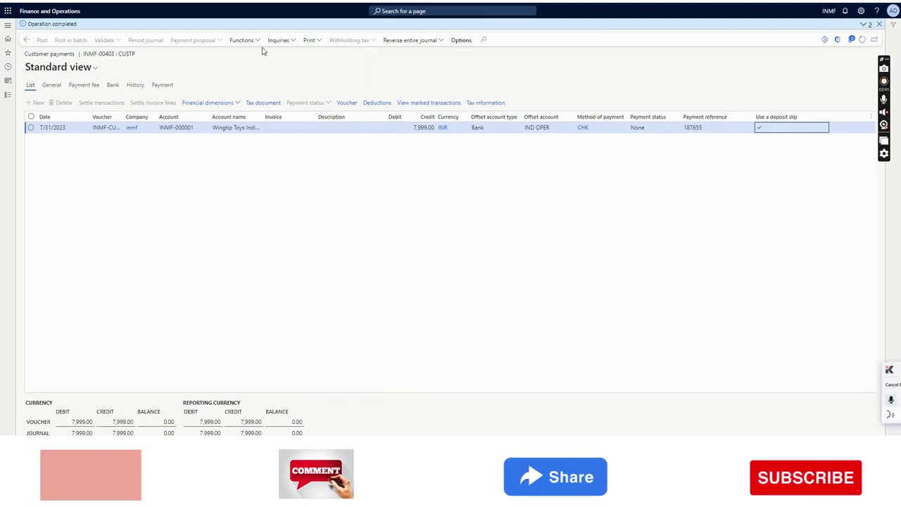
pyautogui.click(316, 42)
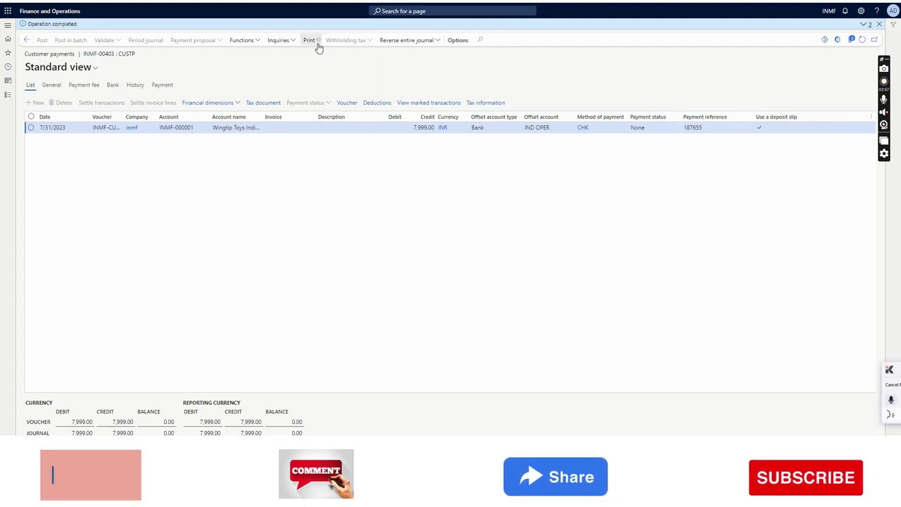
pyautogui.click(315, 40)
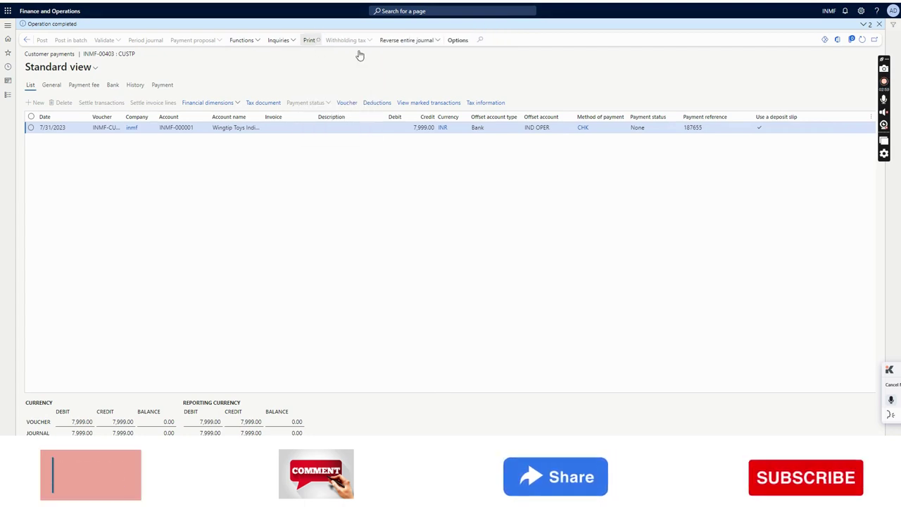
pyautogui.click(452, 77)
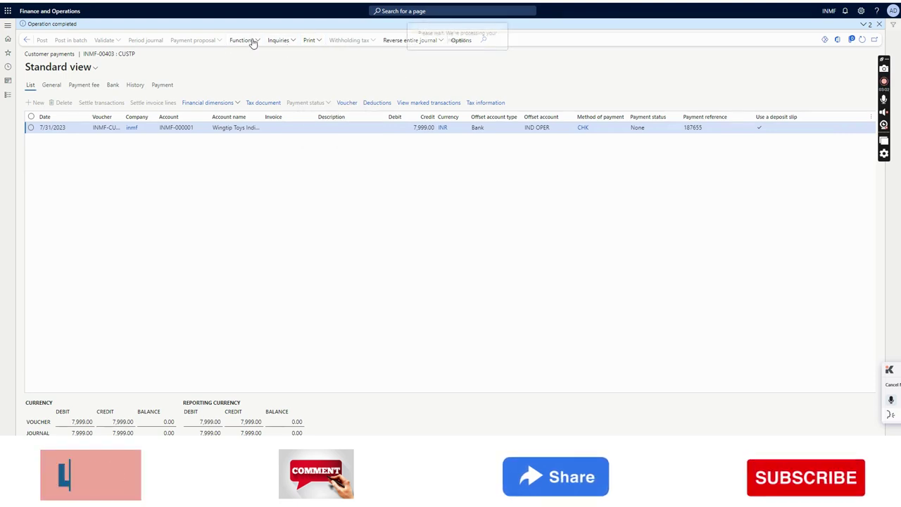
pyautogui.click(243, 40)
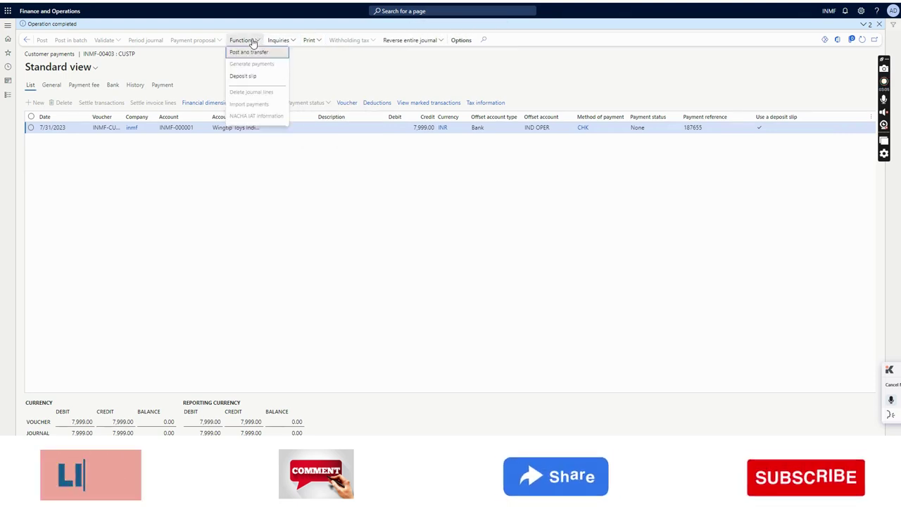
# Generate deposit slip INMF-000004 dated 7/31/2023 for the 7,999.00 cheque payment
pyautogui.click(259, 80)
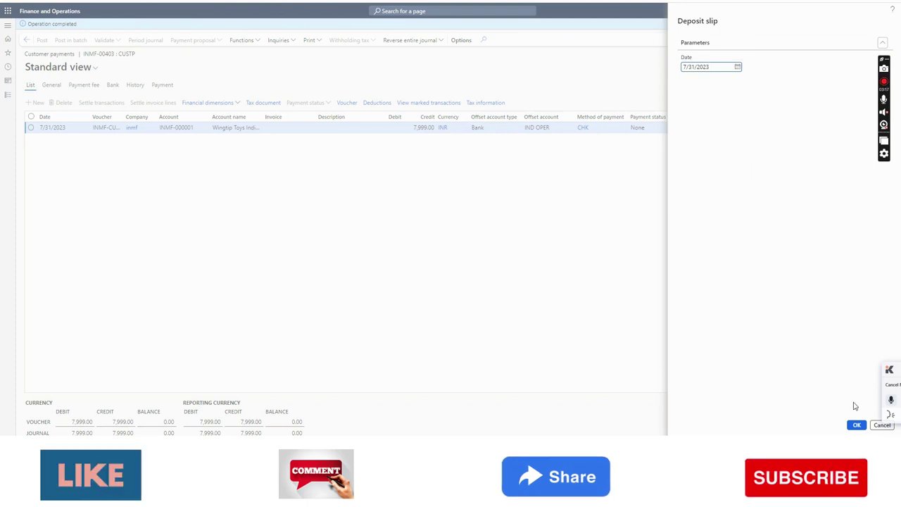
pyautogui.click(857, 425)
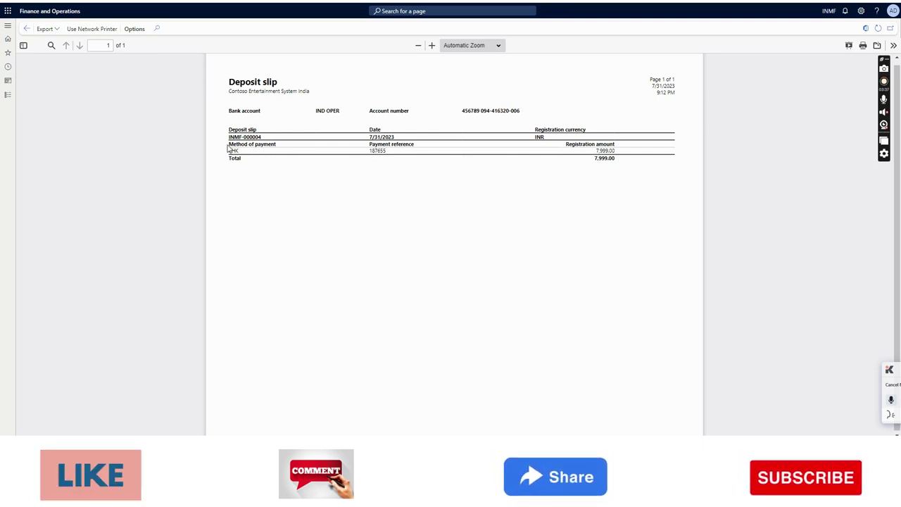
# Review the slip's payment details and 7,999.00 total, then return to the posted journal line
pyautogui.moveTo(229, 155); pyautogui.dragTo(278, 144)
pyautogui.click(278, 143)
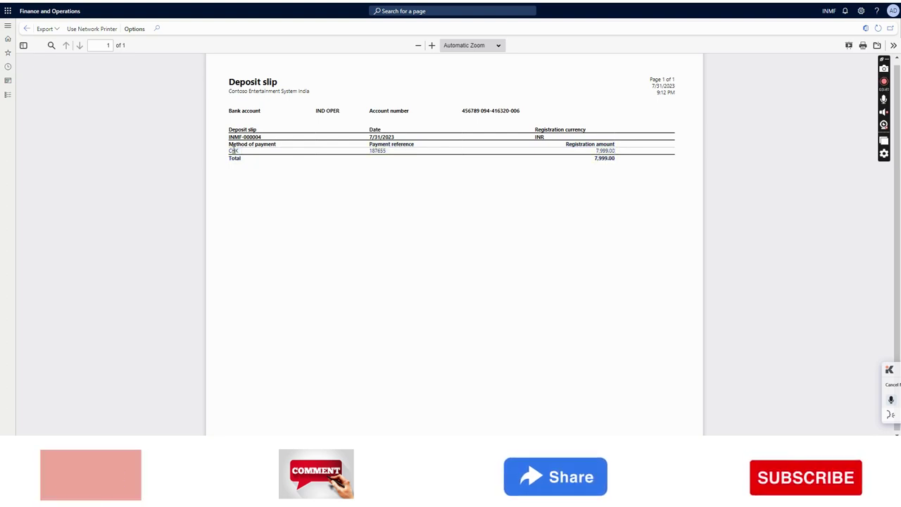
pyautogui.moveTo(371, 145); pyautogui.dragTo(525, 195)
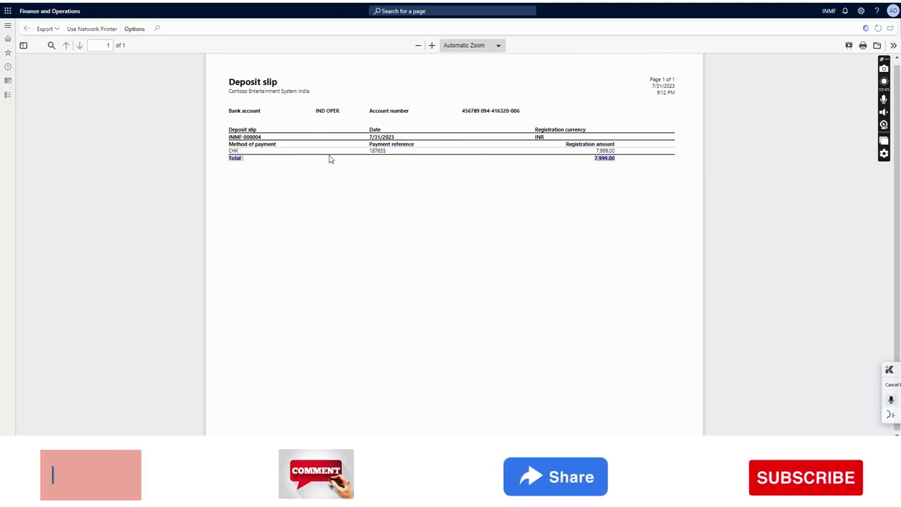
pyautogui.click(230, 140)
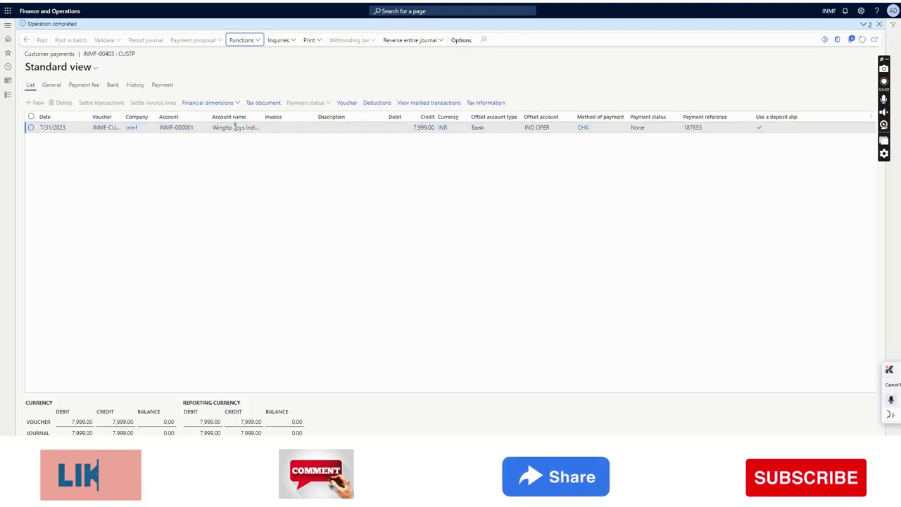
pyautogui.click(234, 127)
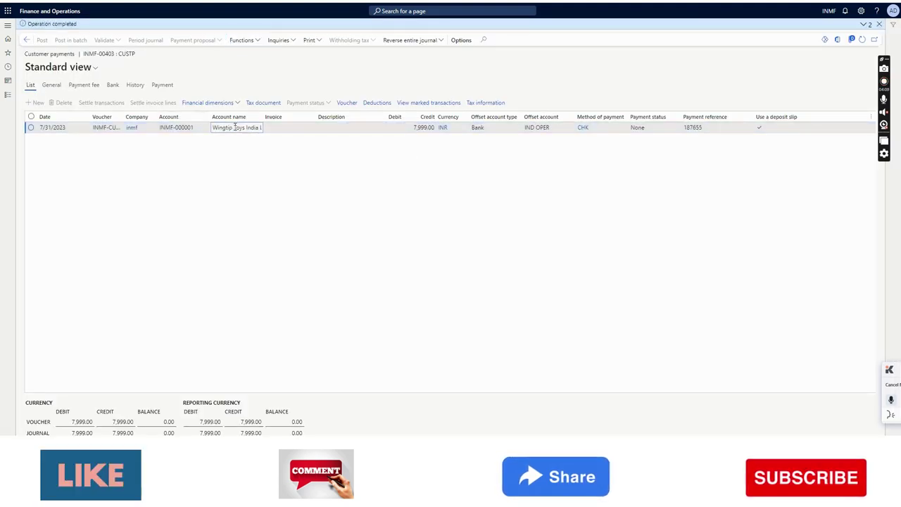
# Go to Cash and bank management > Deposit slips to list the IND OPER slips
pyautogui.click(10, 99)
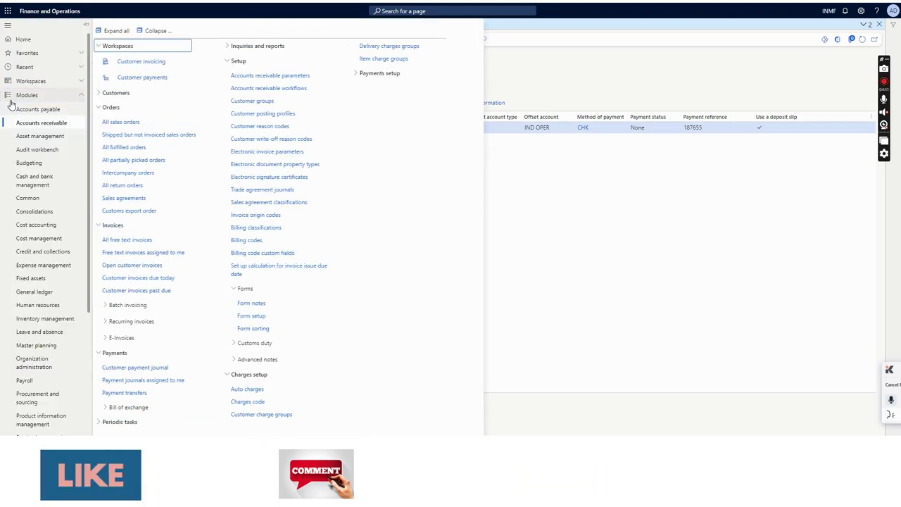
pyautogui.click(54, 182)
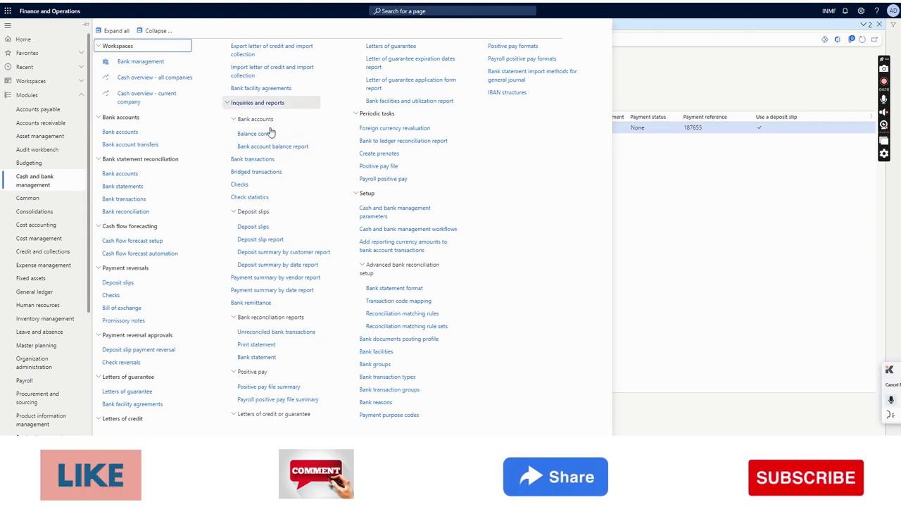
pyautogui.click(260, 227)
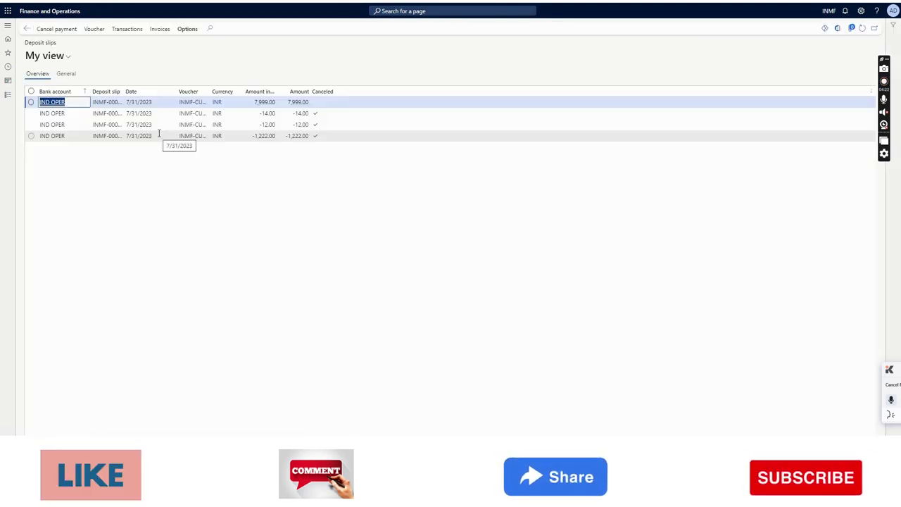
# View the voucher transactions for the 7,999.00 deposit slip INMF-000004, then return to the list
pyautogui.click(326, 102)
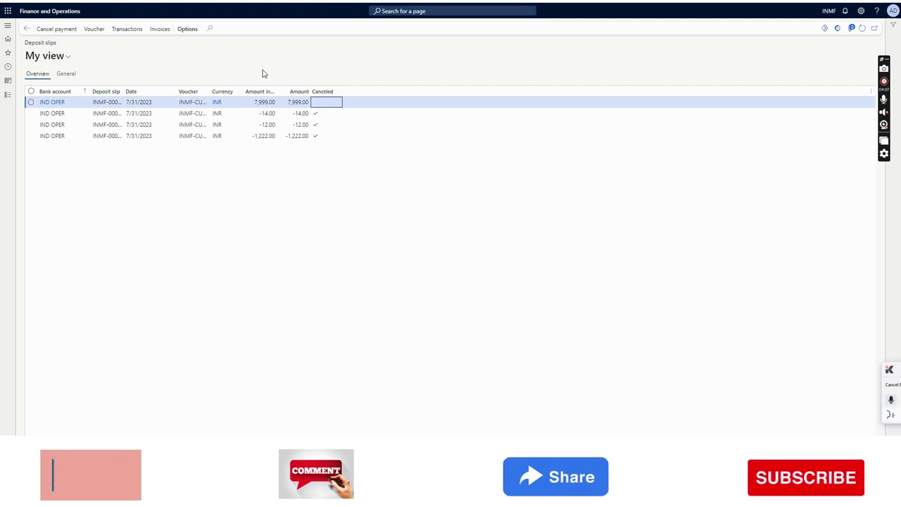
pyautogui.click(94, 32)
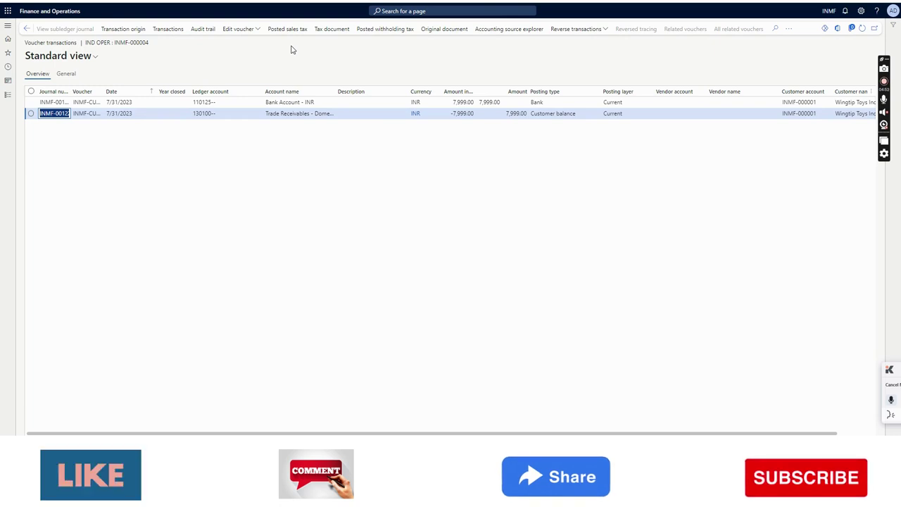
pyautogui.click(292, 49)
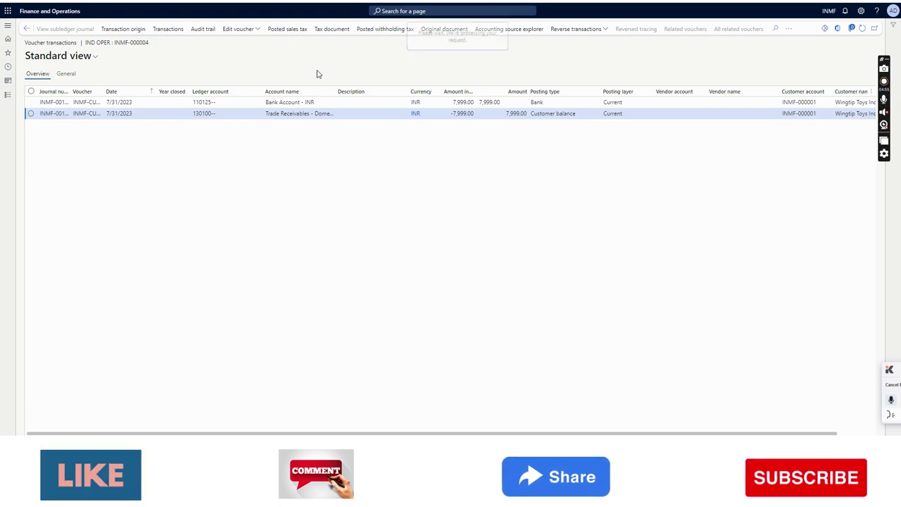
# Confirm the 7,999.00 deposit slip is not yet marked Canceled
pyautogui.click(338, 104)
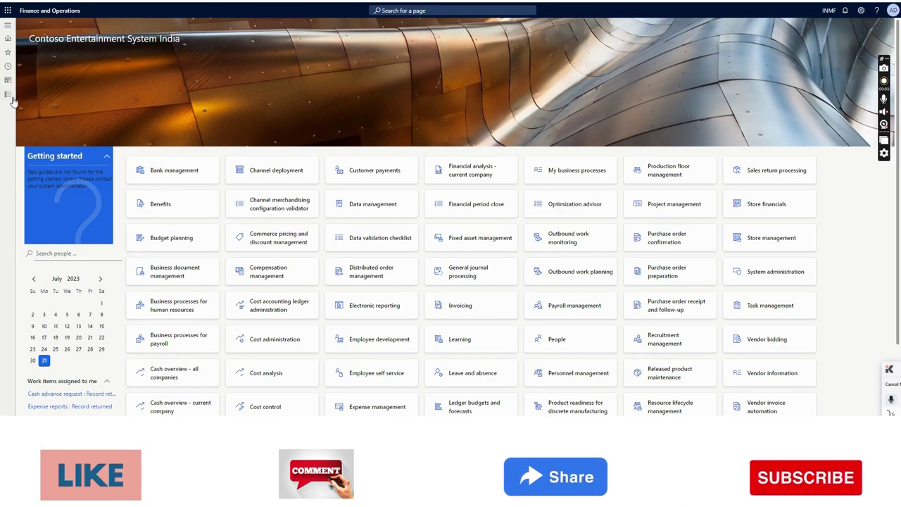
# Navigate to General ledger > Journal setup > Journal names
pyautogui.click(7, 94)
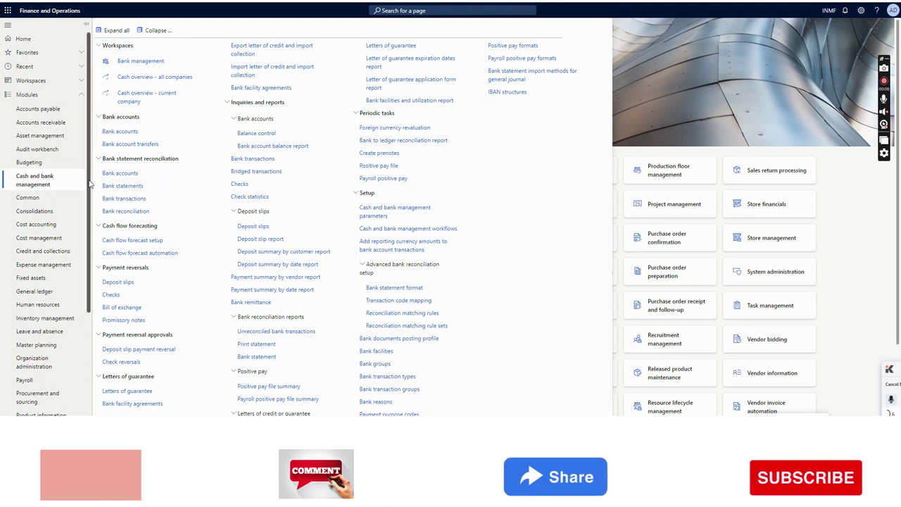
pyautogui.scroll(-1, 90, 239)
pyautogui.scroll(-1, 90, 240)
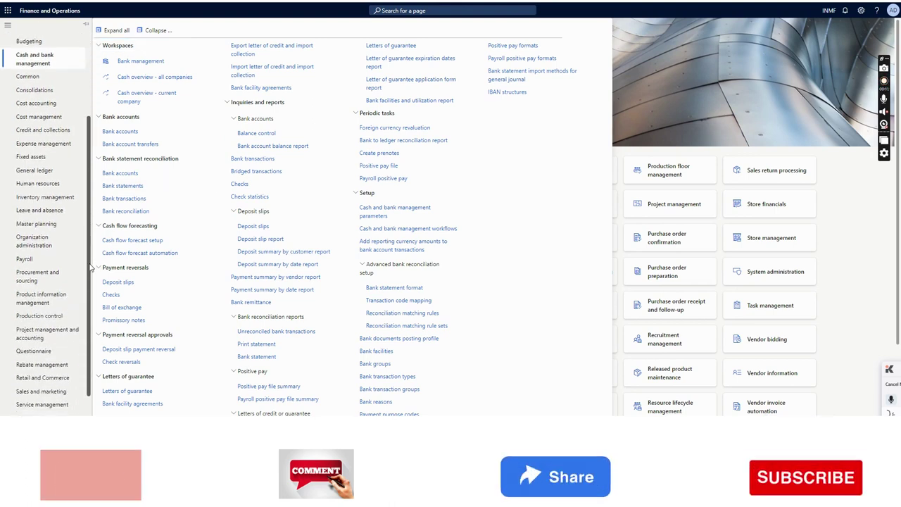
pyautogui.click(48, 170)
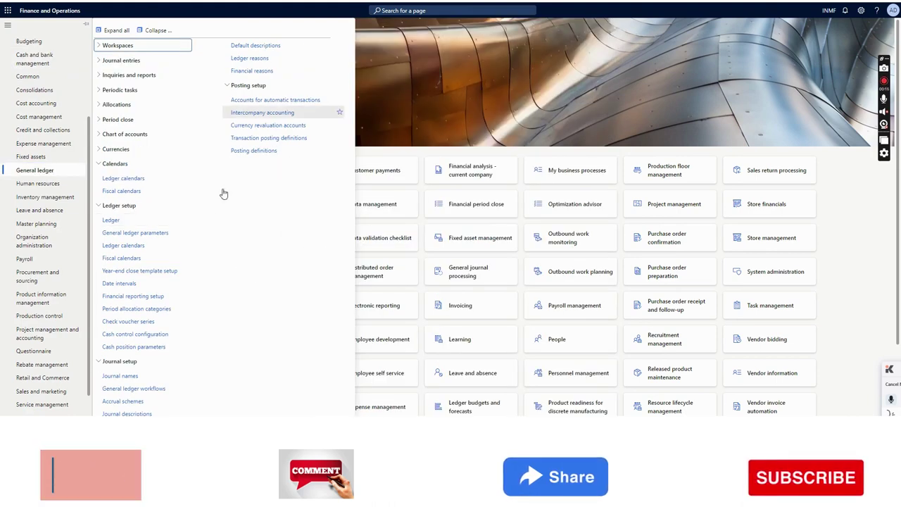
pyautogui.click(121, 379)
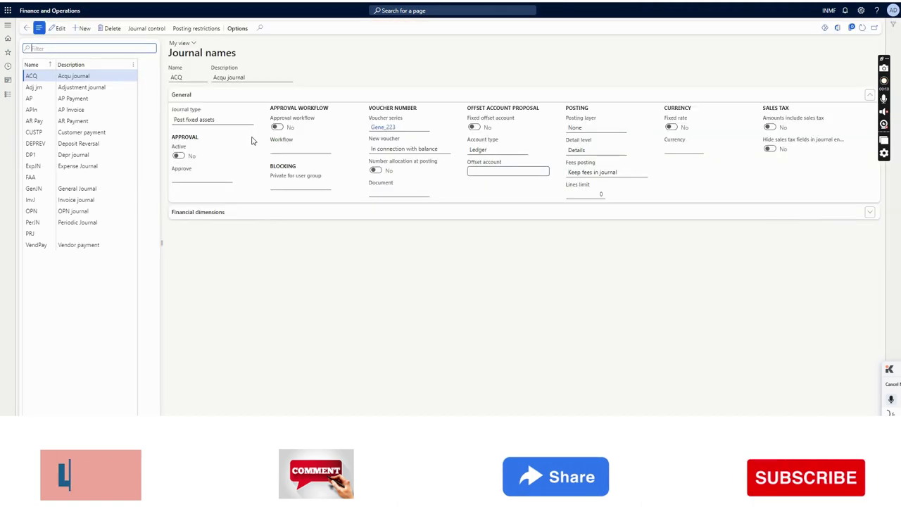
# Review the DEPREV Deposit Reversal journal setup, then bring up the Cash and bank management pages
pyautogui.click(112, 77)
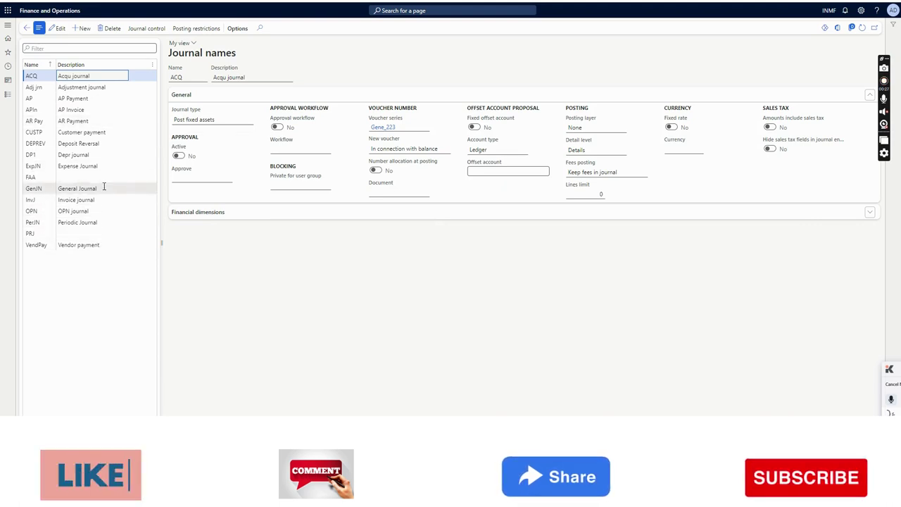
pyautogui.click(93, 143)
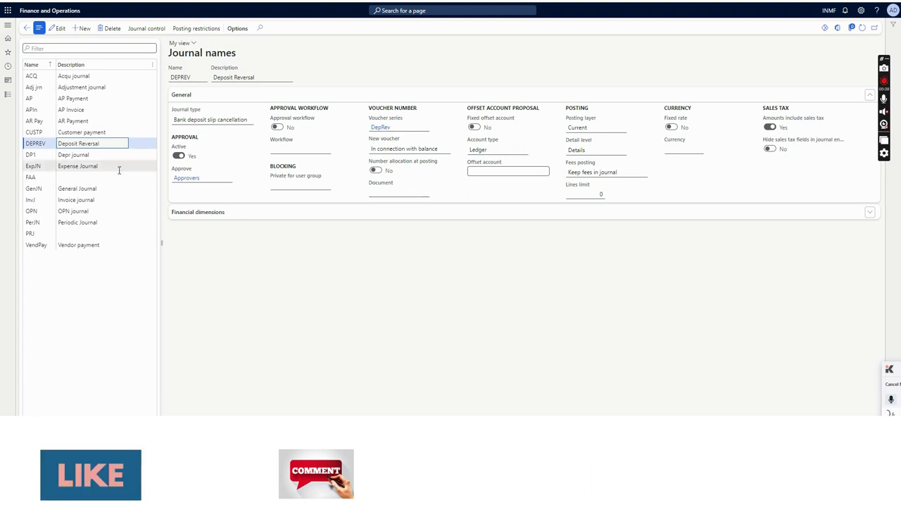
pyautogui.click(8, 93)
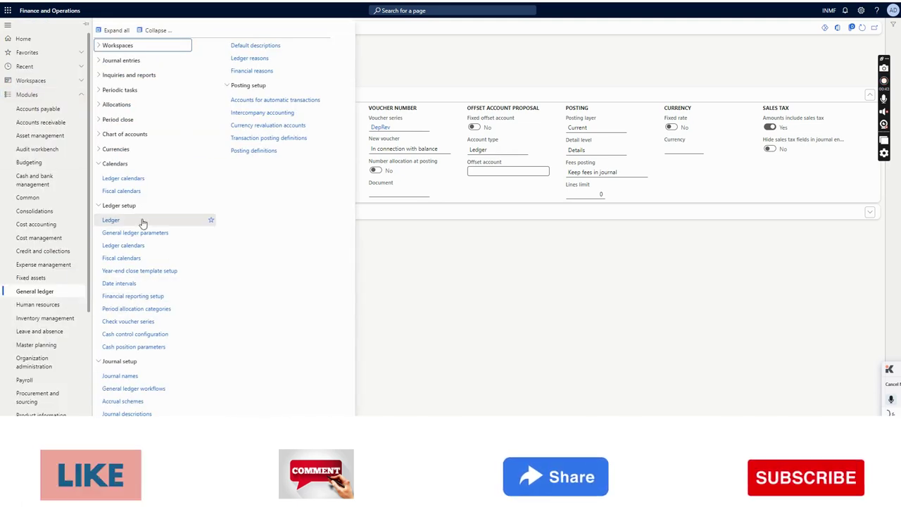
pyautogui.click(75, 190)
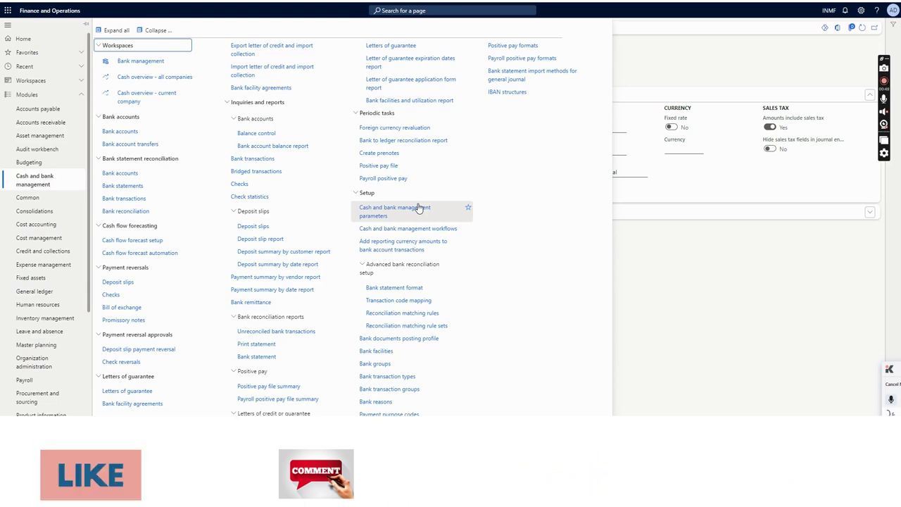
# Open Cash and bank management parameters and check the deposit slip cancellation review setting is Yes
pyautogui.click(384, 217)
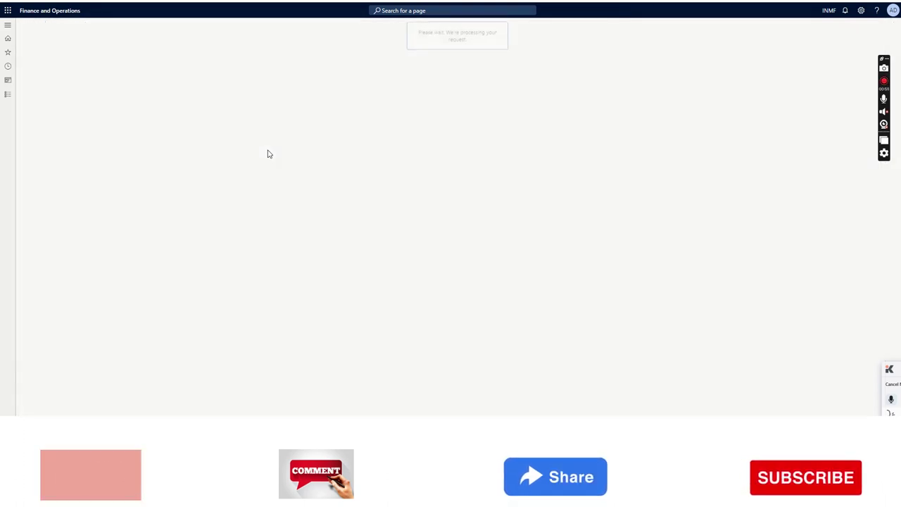
pyautogui.moveTo(428, 117)
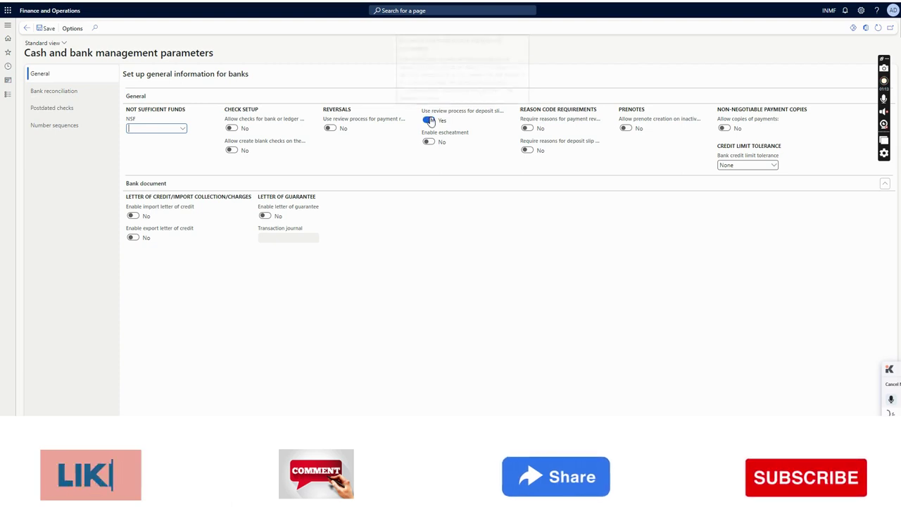
pyautogui.click(429, 121)
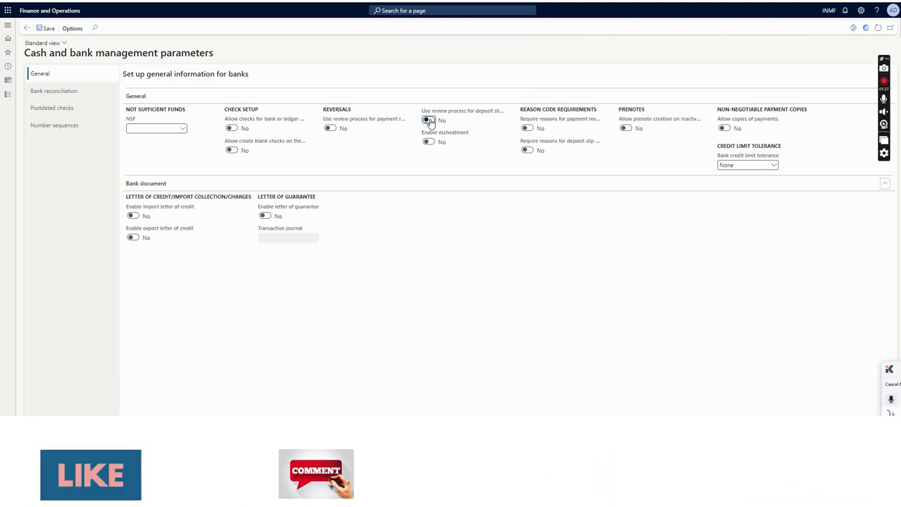
pyautogui.click(429, 121)
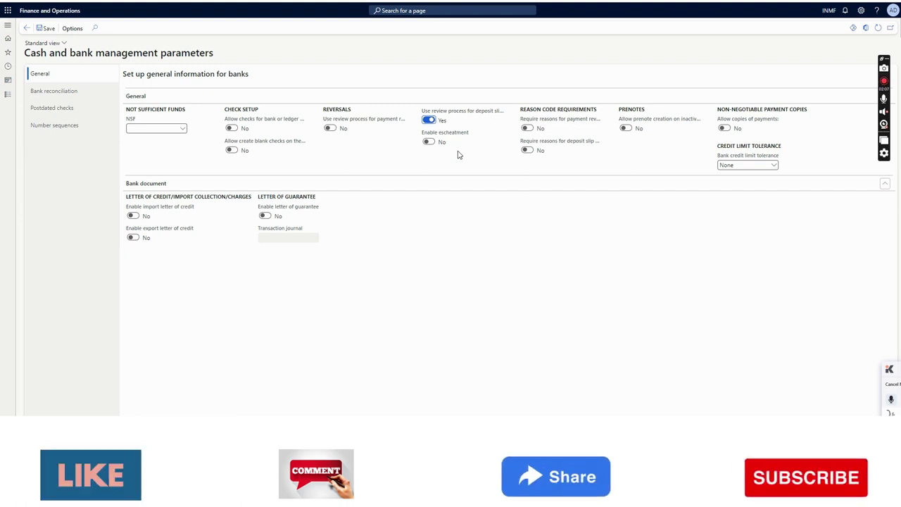
pyautogui.click(8, 95)
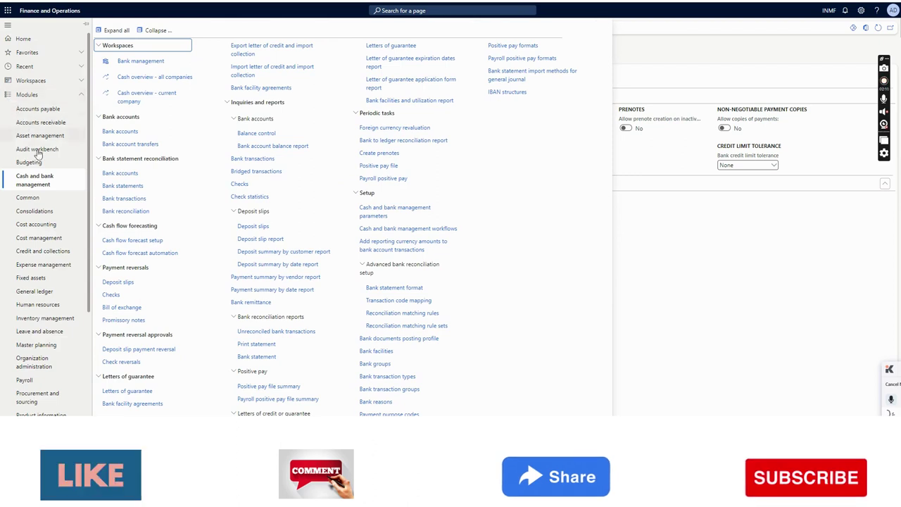
# In the Deposit slips list, select the 7,999.00 slip and start Cancel payment
pyautogui.click(258, 227)
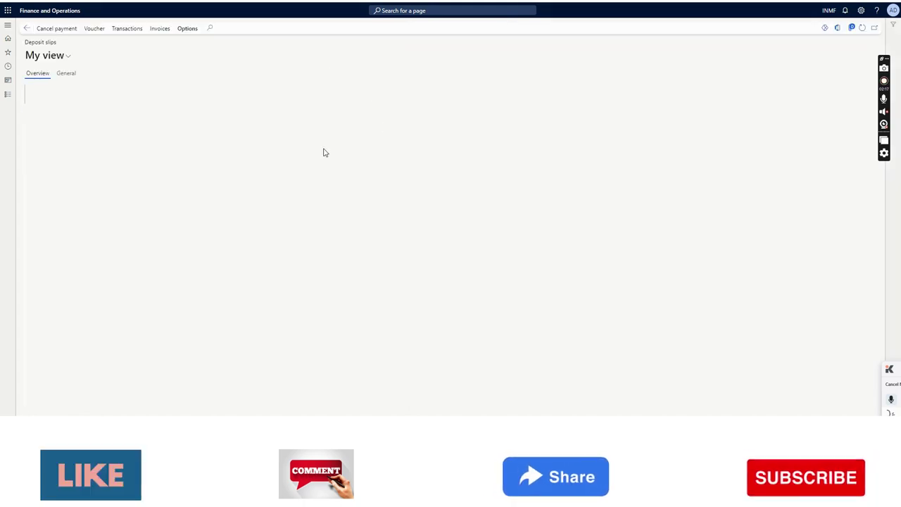
pyautogui.click(327, 105)
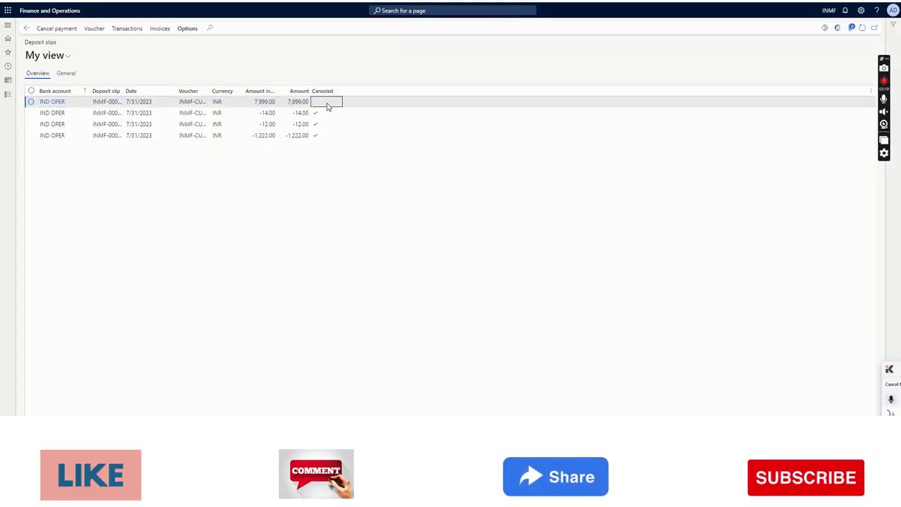
pyautogui.click(152, 103)
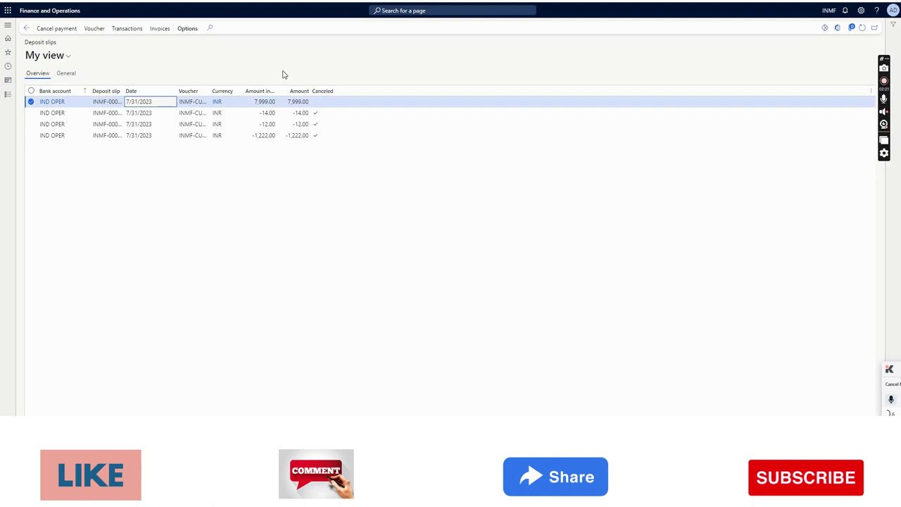
pyautogui.click(61, 33)
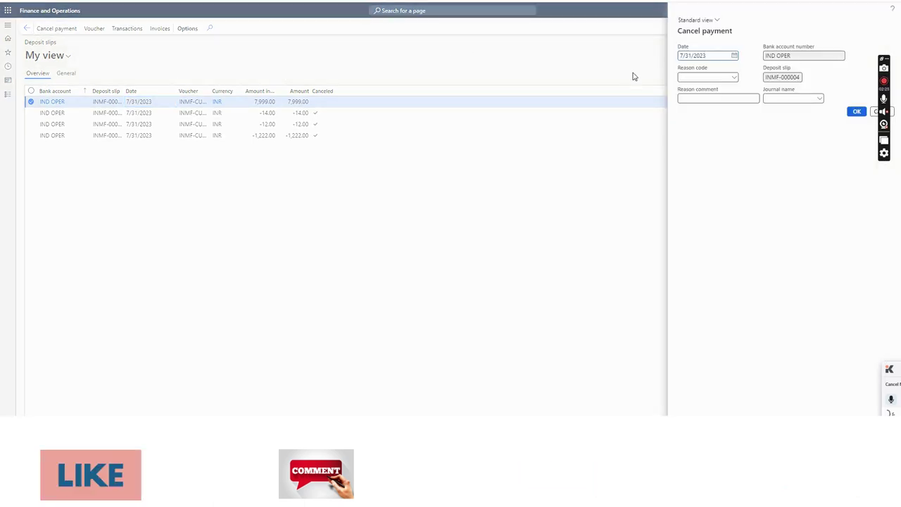
# Fill in the cancellation reason code and comment, choose the DEPREV journal, and confirm
pyautogui.click(689, 76)
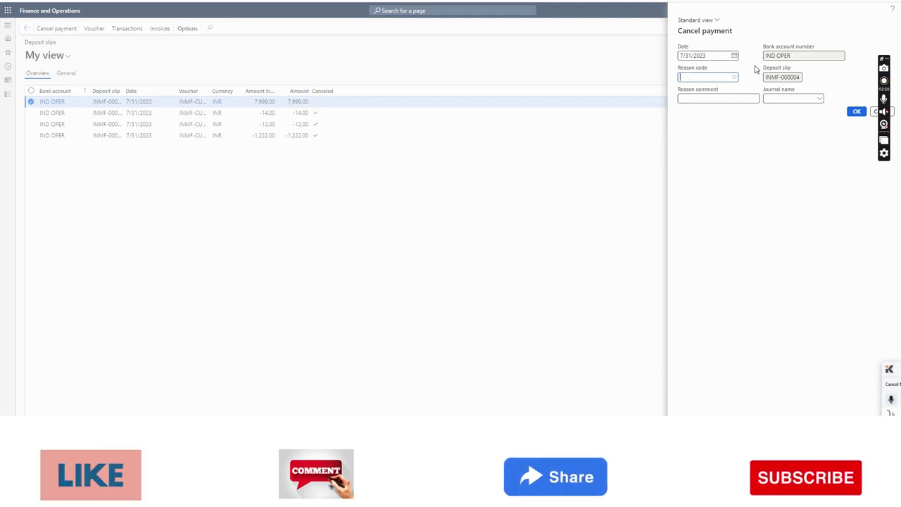
pyautogui.click(727, 98)
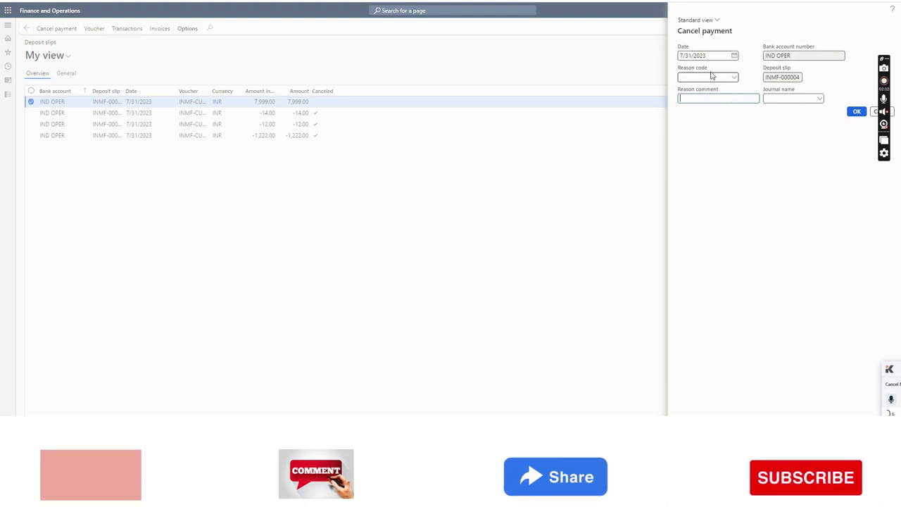
pyautogui.click(820, 98)
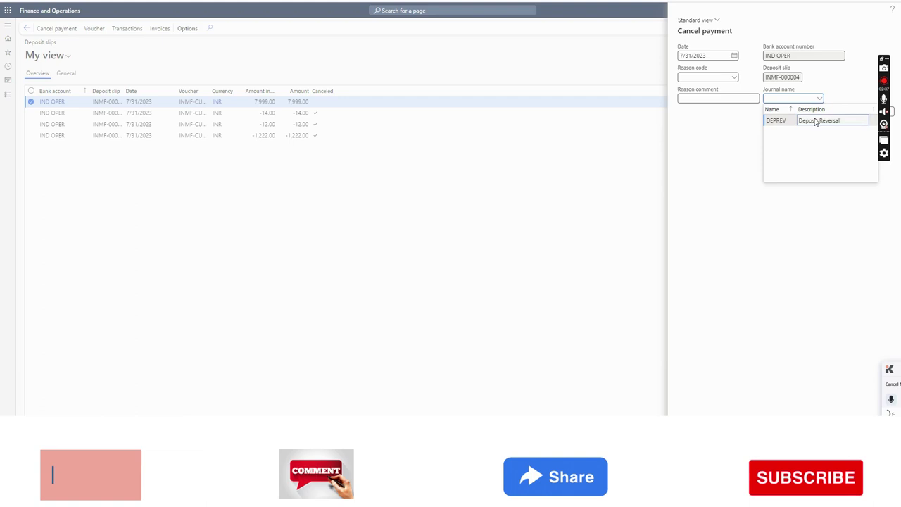
pyautogui.click(815, 121)
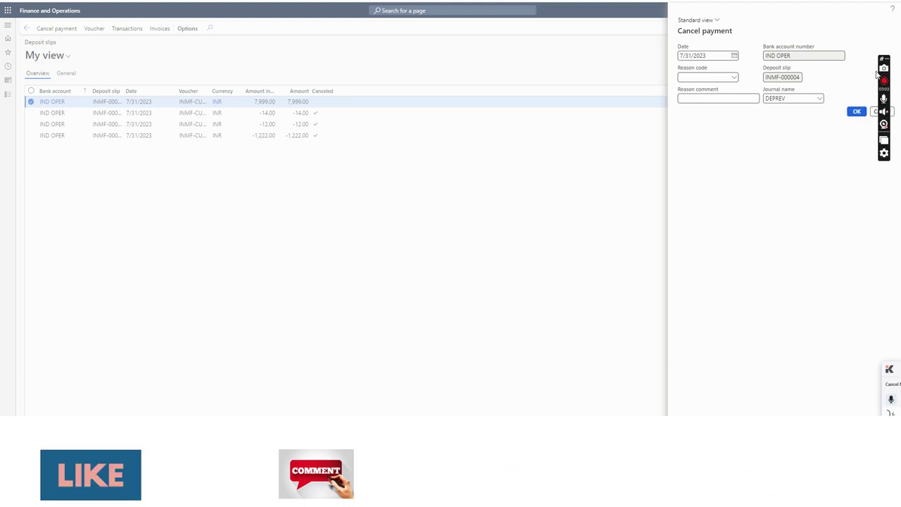
pyautogui.click(856, 112)
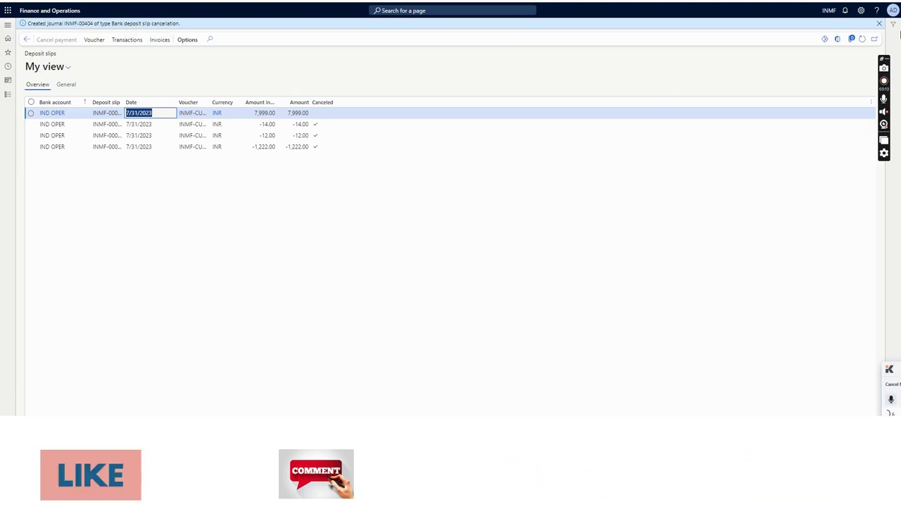
# Refresh the deposit slips, check the Canceled status, and show Cash and bank management pages
pyautogui.click(862, 39)
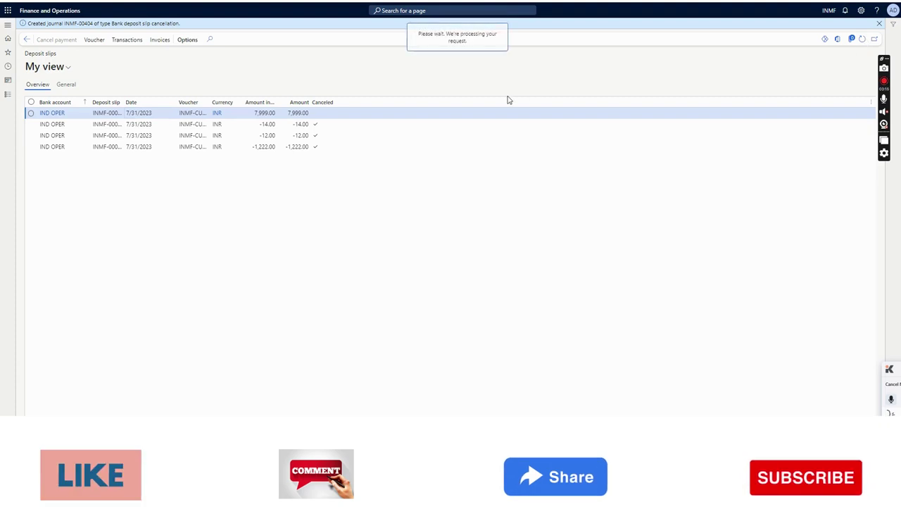
pyautogui.click(331, 116)
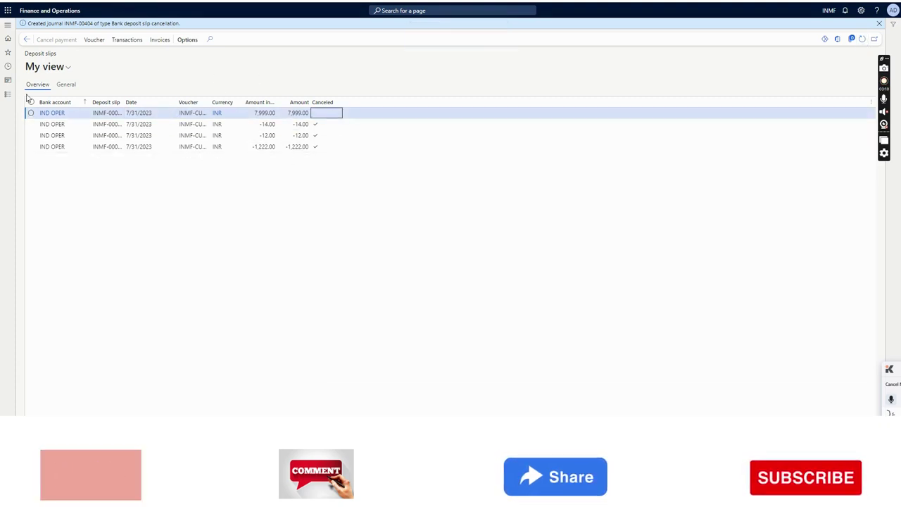
pyautogui.click(8, 80)
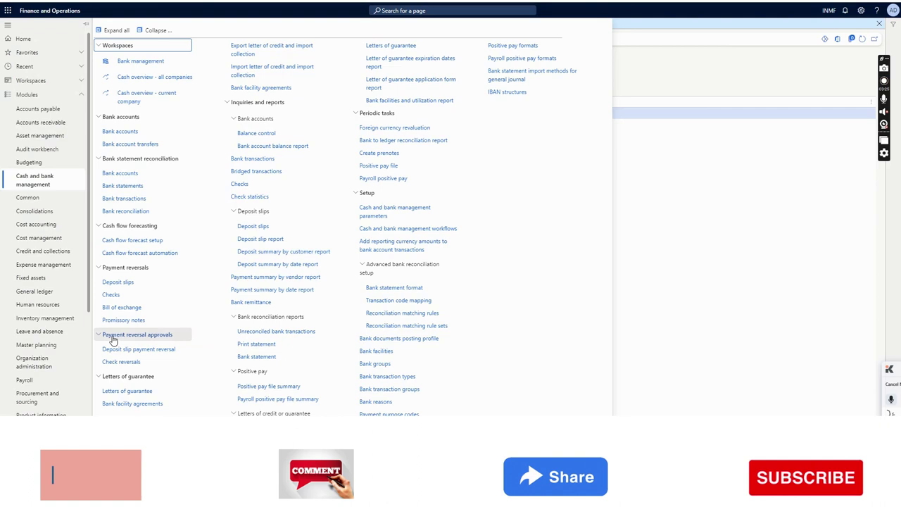
# Open the Deposit slip payment reversal journal and follow its DEPREV journal name link
pyautogui.click(160, 356)
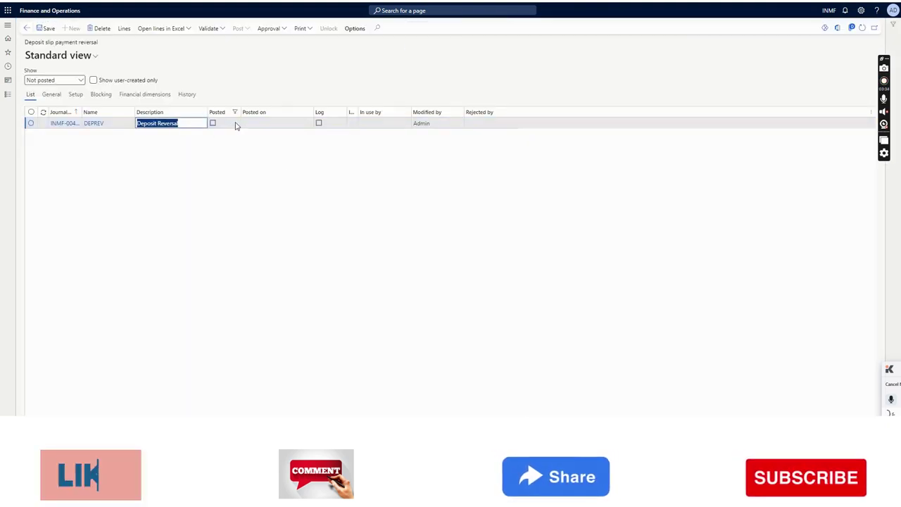
pyautogui.click(237, 125)
pyautogui.click(294, 122)
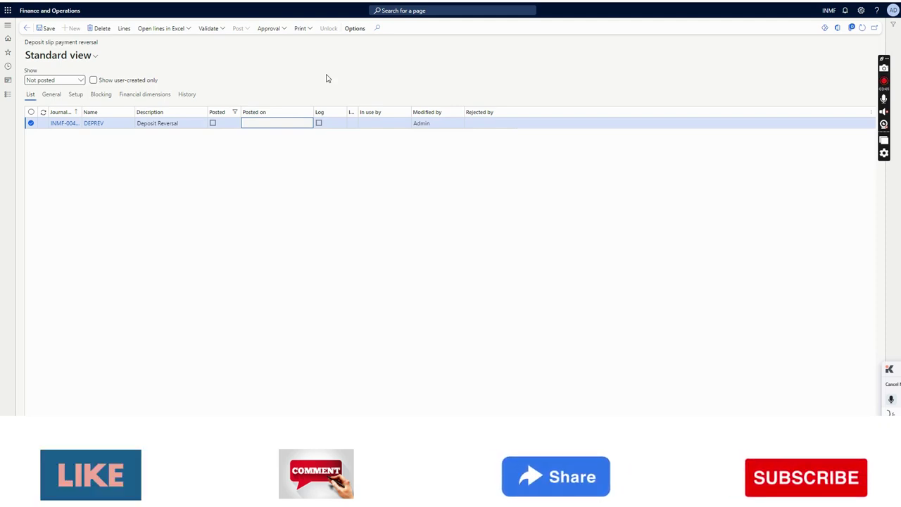
pyautogui.click(91, 123)
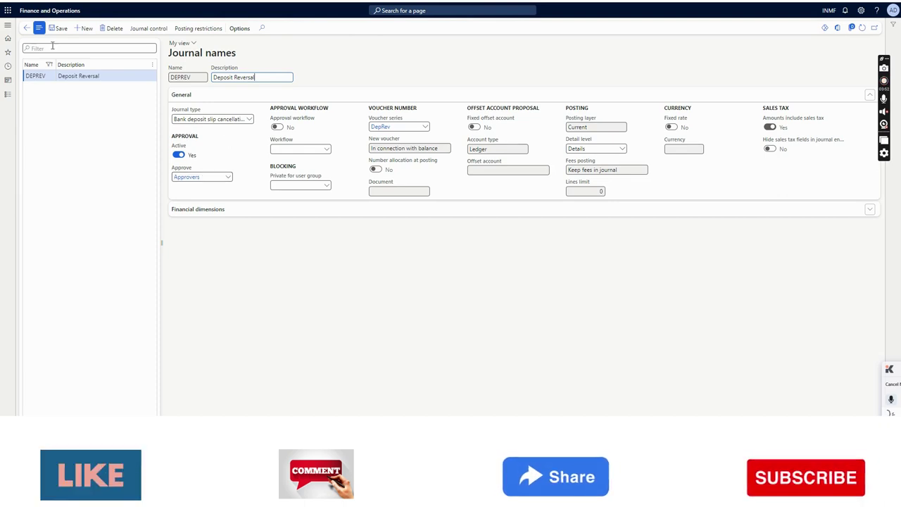
# Back on the reversal journal list, review its single 7,999.00 Wingtip Toys line
pyautogui.click(26, 28)
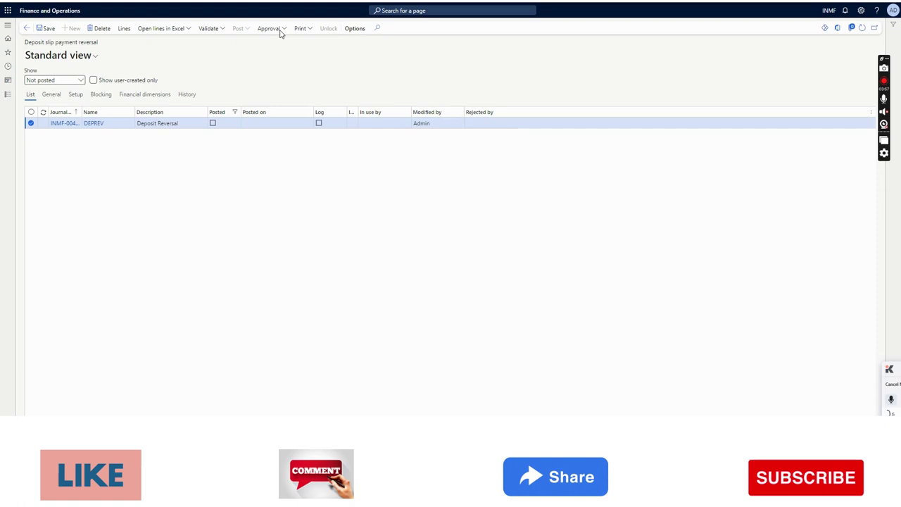
pyautogui.click(279, 31)
pyautogui.click(277, 35)
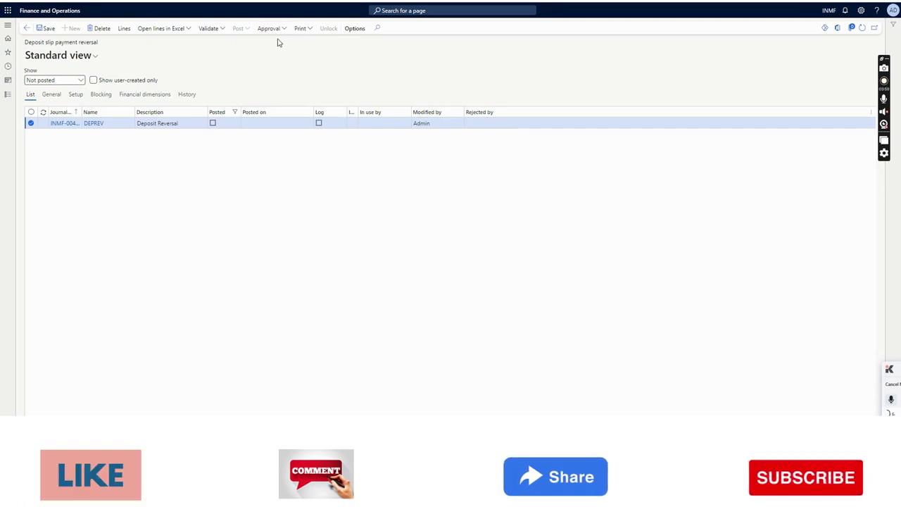
pyautogui.click(121, 29)
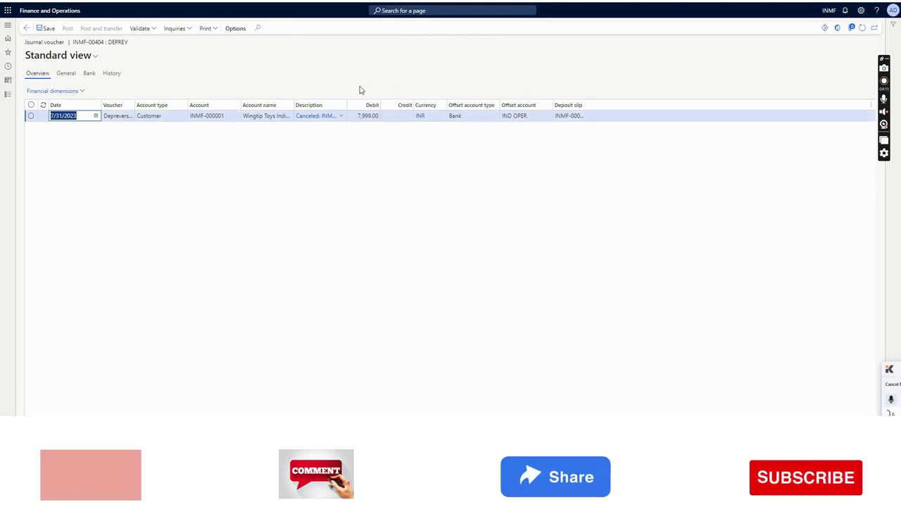
pyautogui.click(26, 28)
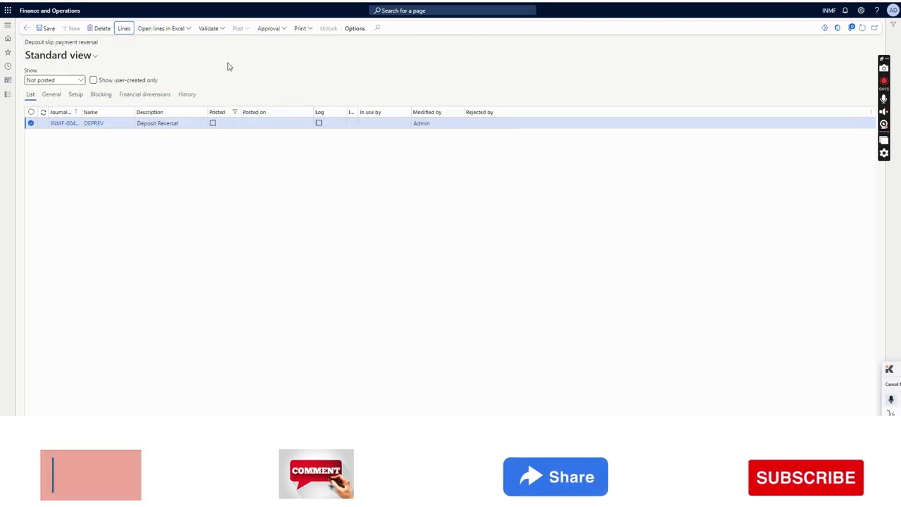
# Approve and post the DEPREV reversal journal, then confirm its 7/31/2023 posting date
pyautogui.click(272, 34)
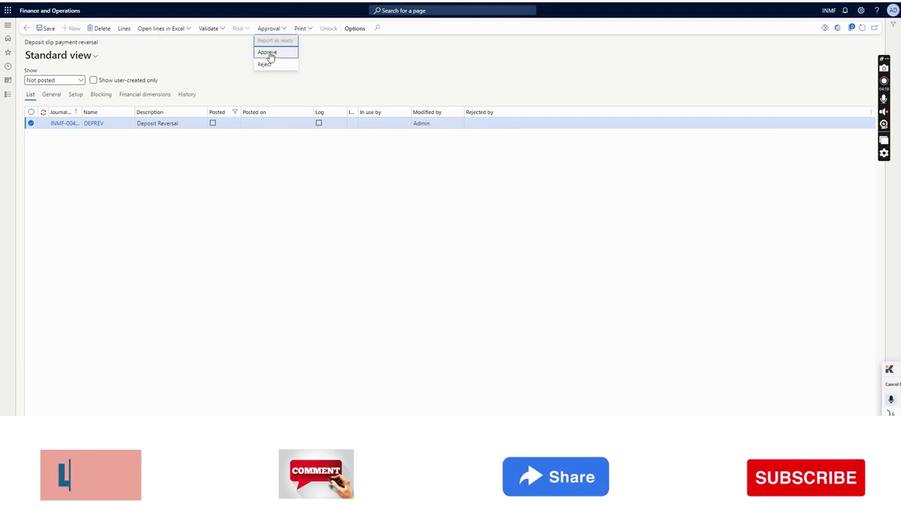
pyautogui.click(269, 53)
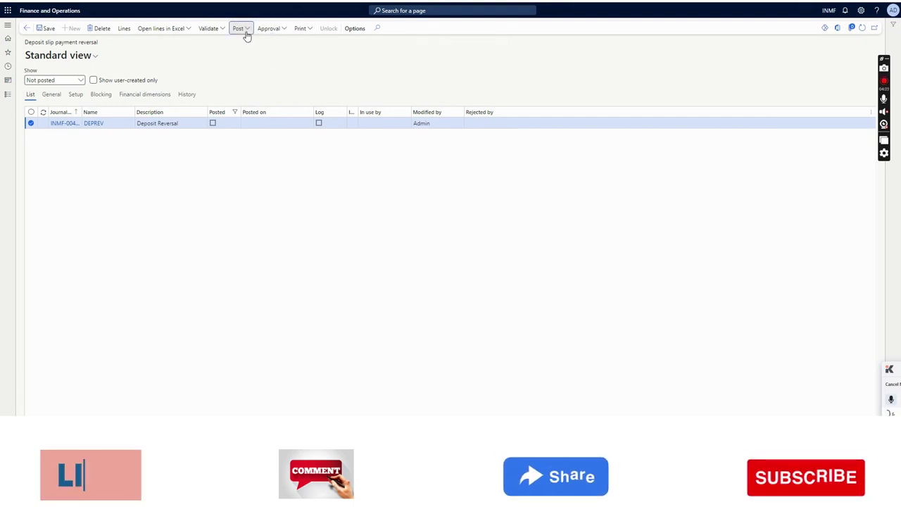
pyautogui.click(244, 29)
pyautogui.click(246, 46)
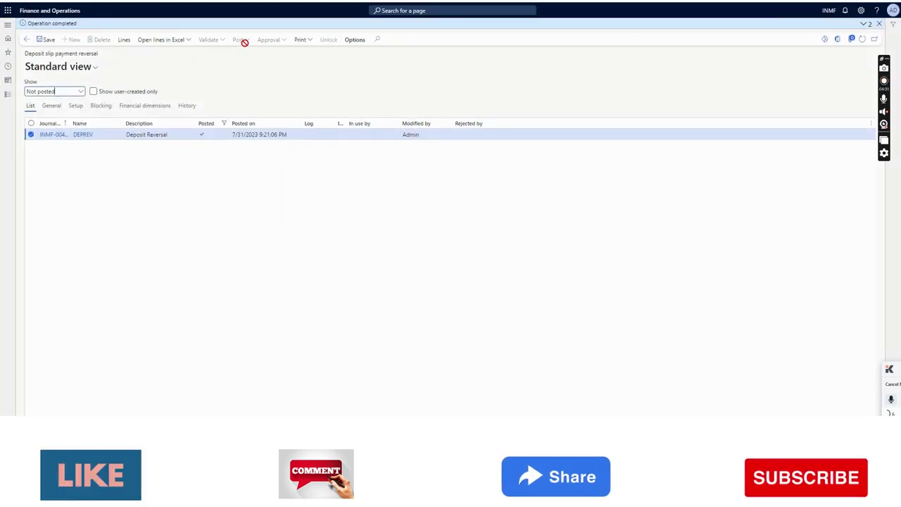
pyautogui.click(257, 132)
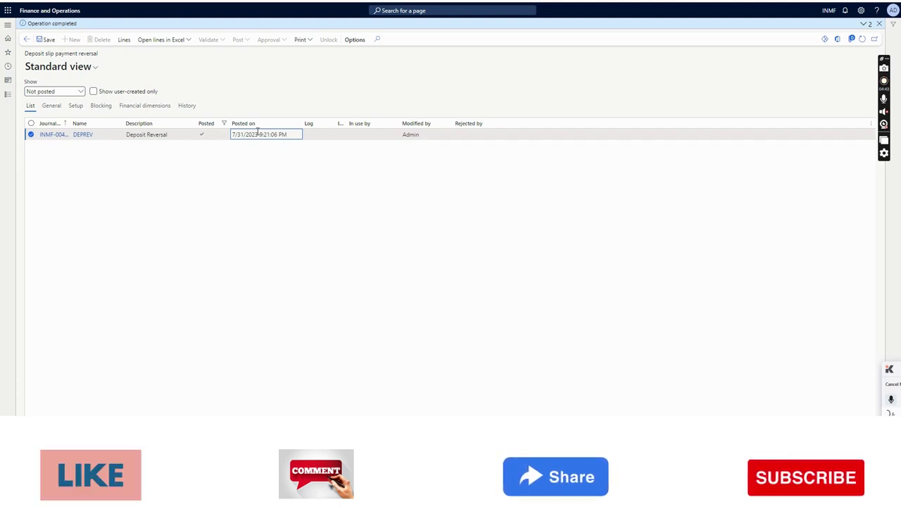
pyautogui.click(8, 94)
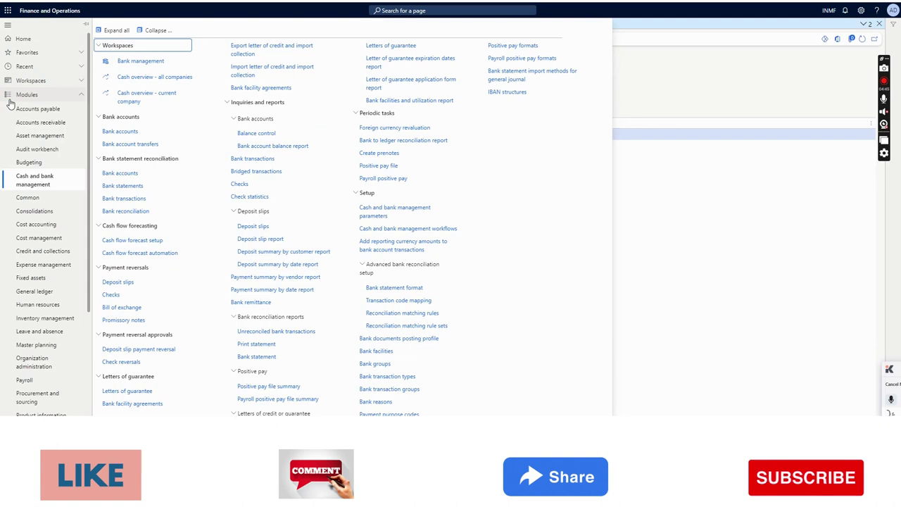
# Open the Deposit slips inquiry and confirm the 7,999.00 slip is marked Canceled
pyautogui.click(257, 238)
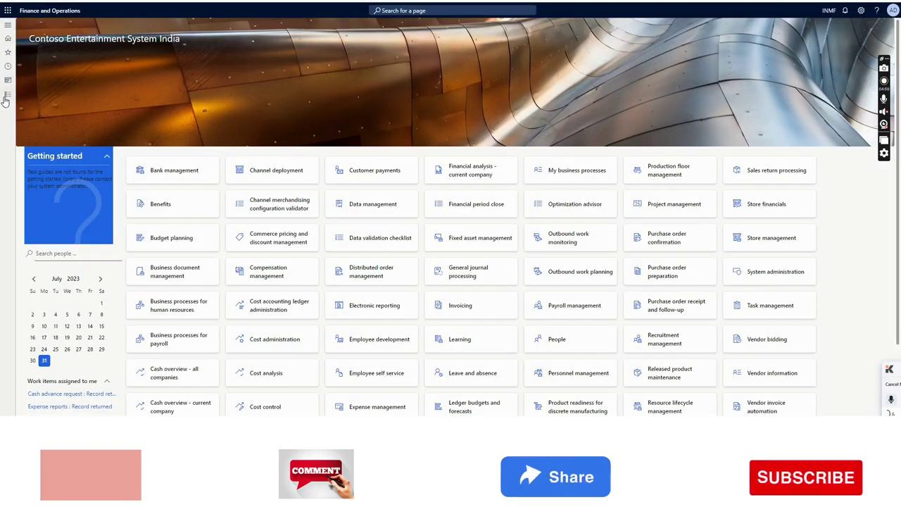
pyautogui.click(5, 97)
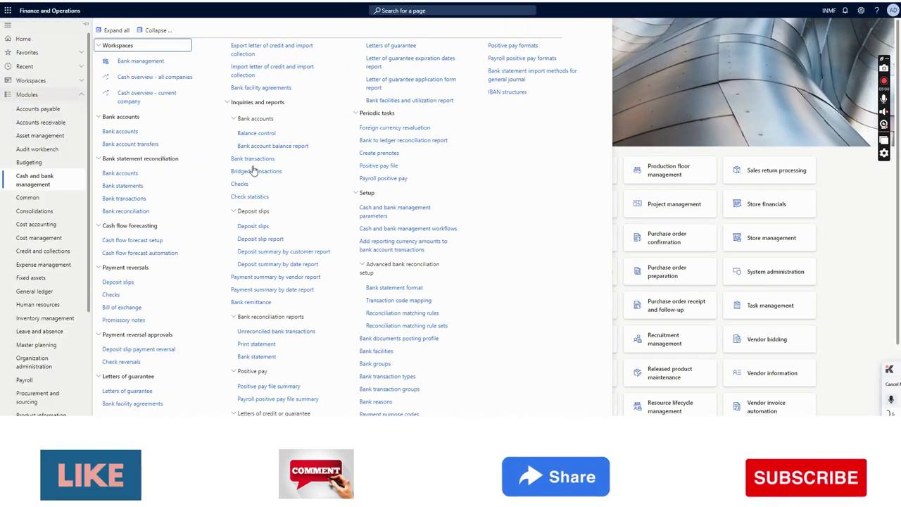
pyautogui.click(264, 232)
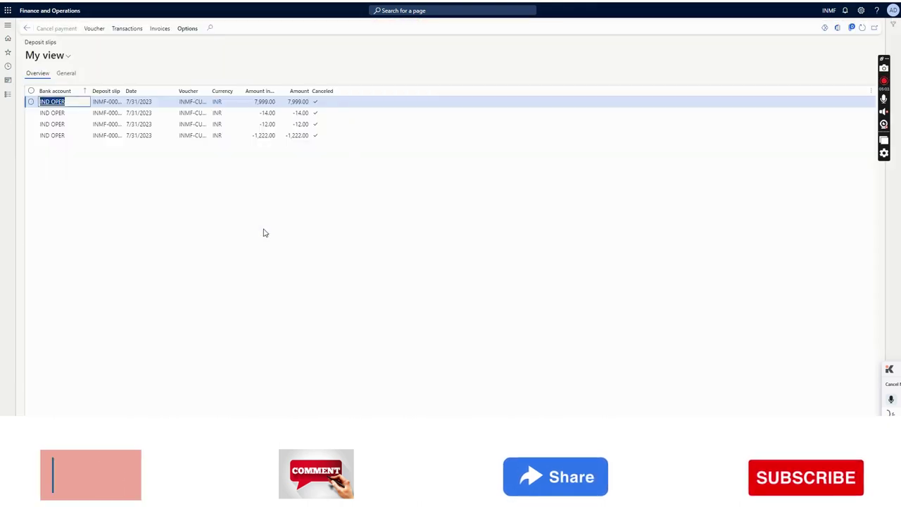
pyautogui.click(321, 102)
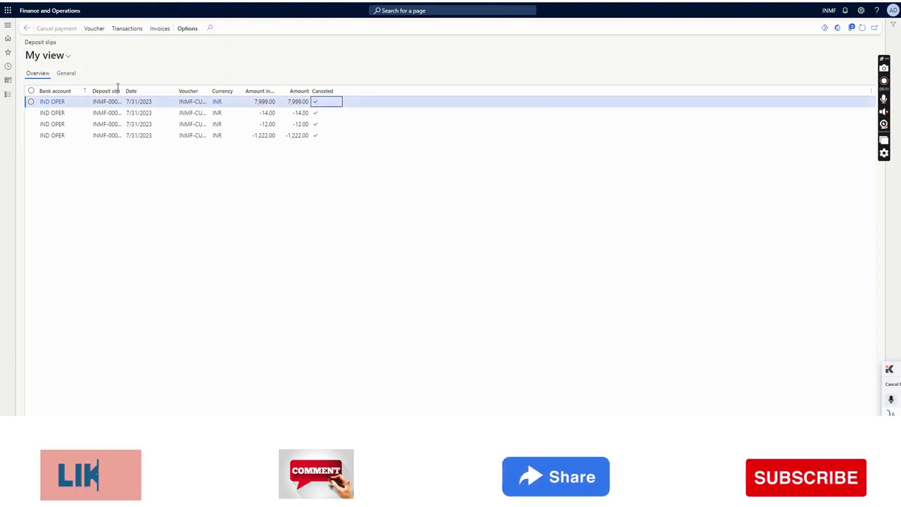
pyautogui.click(8, 94)
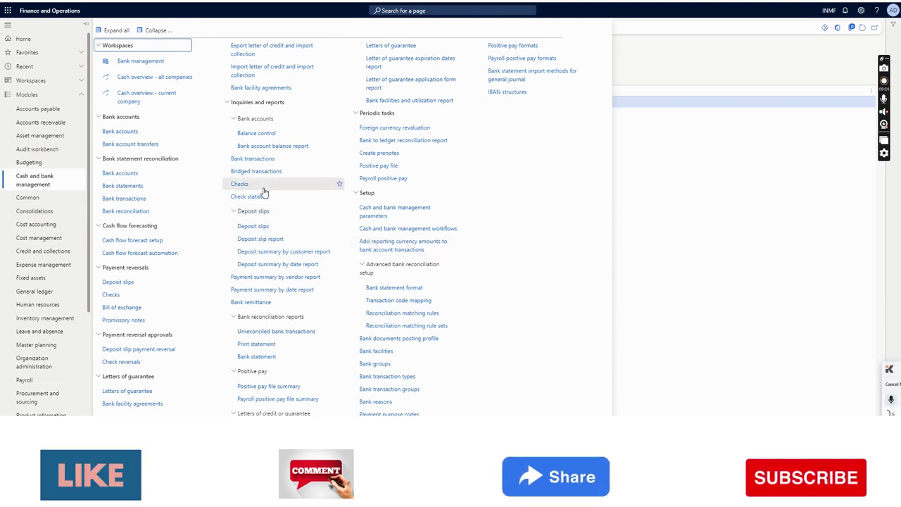
pyautogui.moveTo(264, 192); pyautogui.dragTo(294, 199)
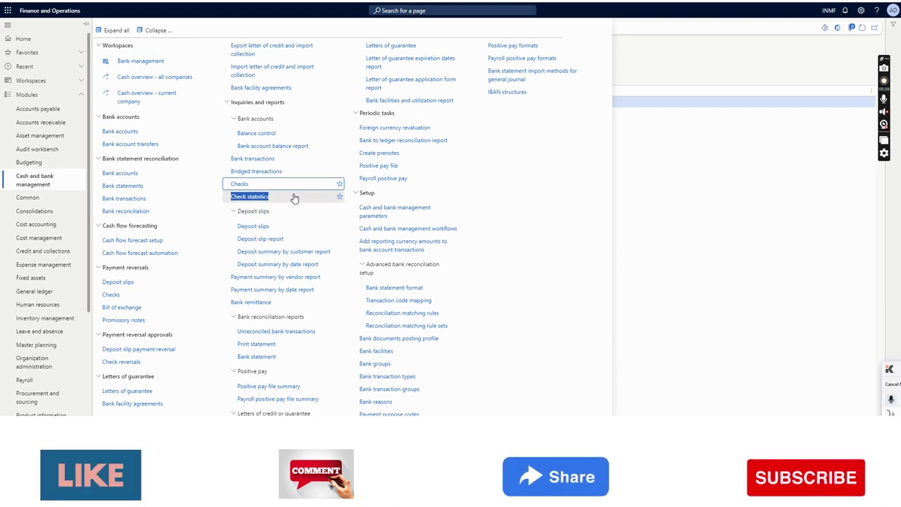